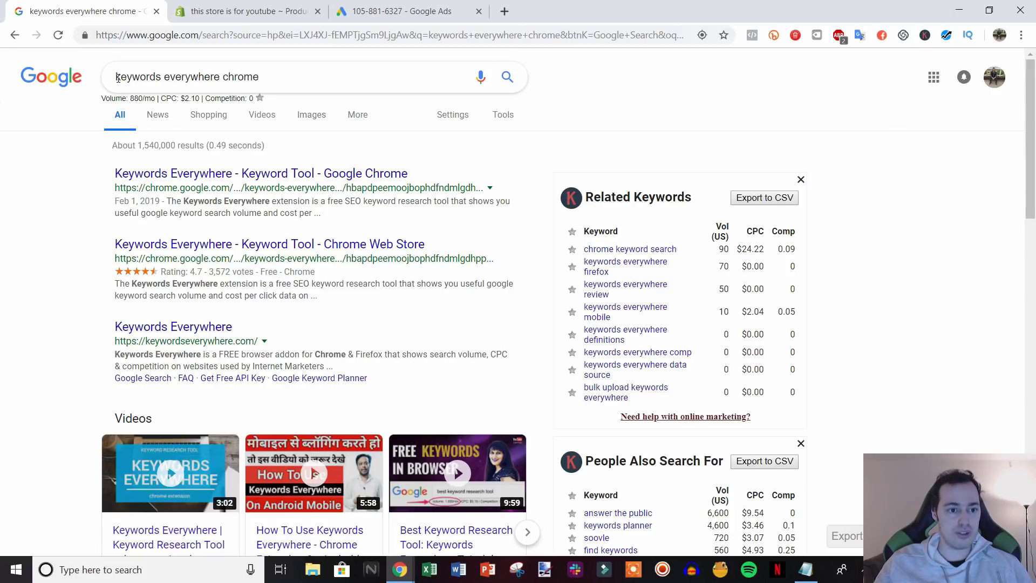
Open the Keywords Everywhere extension's Chrome Web Store page from the search results and return to the results
left_click_drag(116, 86, 377, 92)
left_click(51, 165)
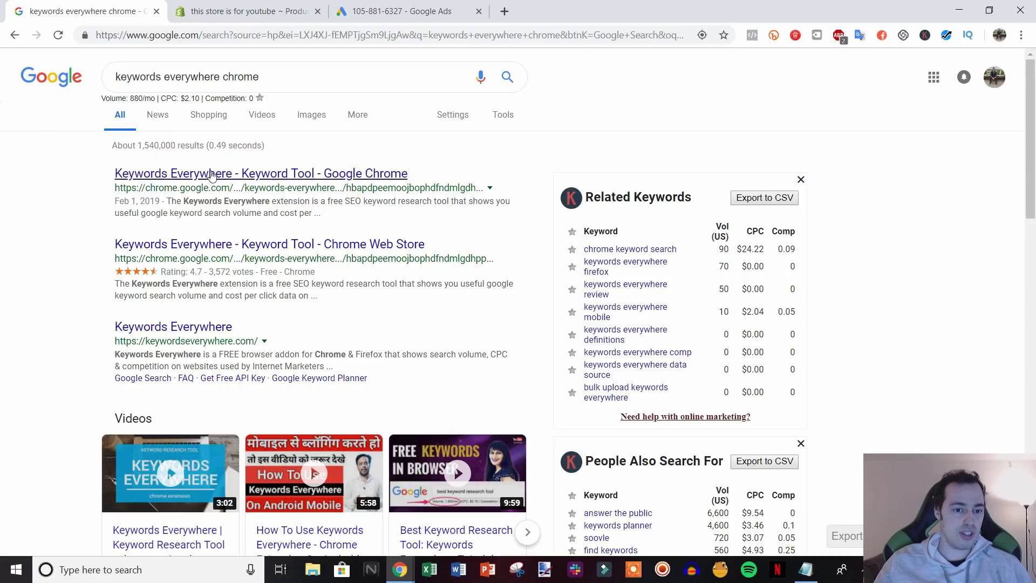
left_click(249, 178)
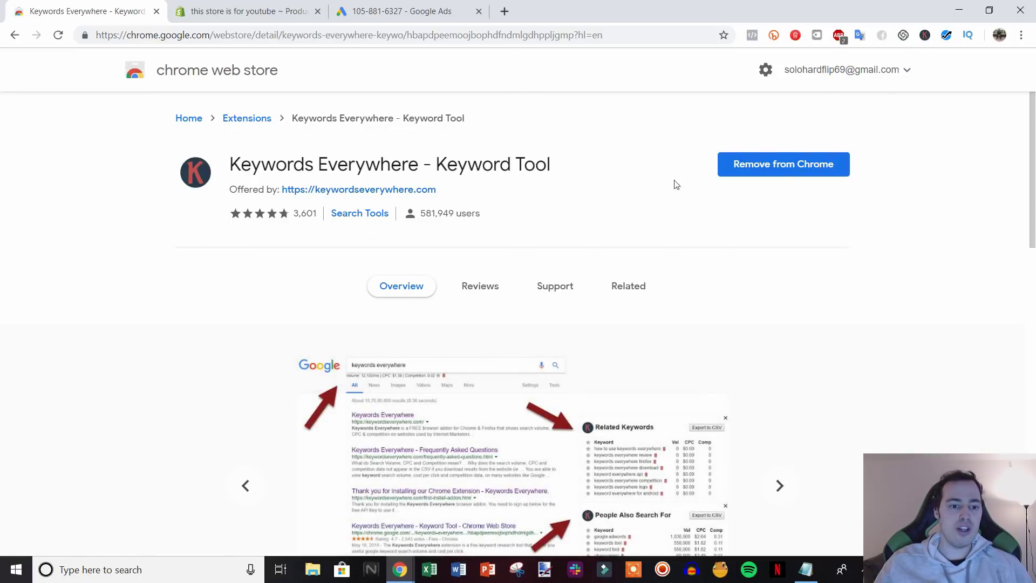
left_click(14, 35)
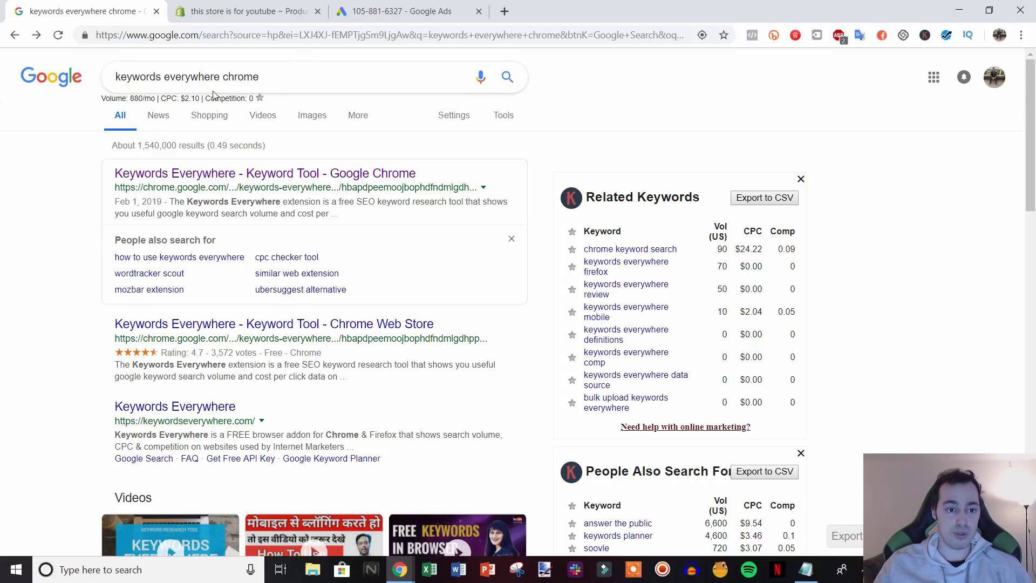
In the Shopify admin, open the Gaming Headset product and view its storefront page
left_click(254, 10)
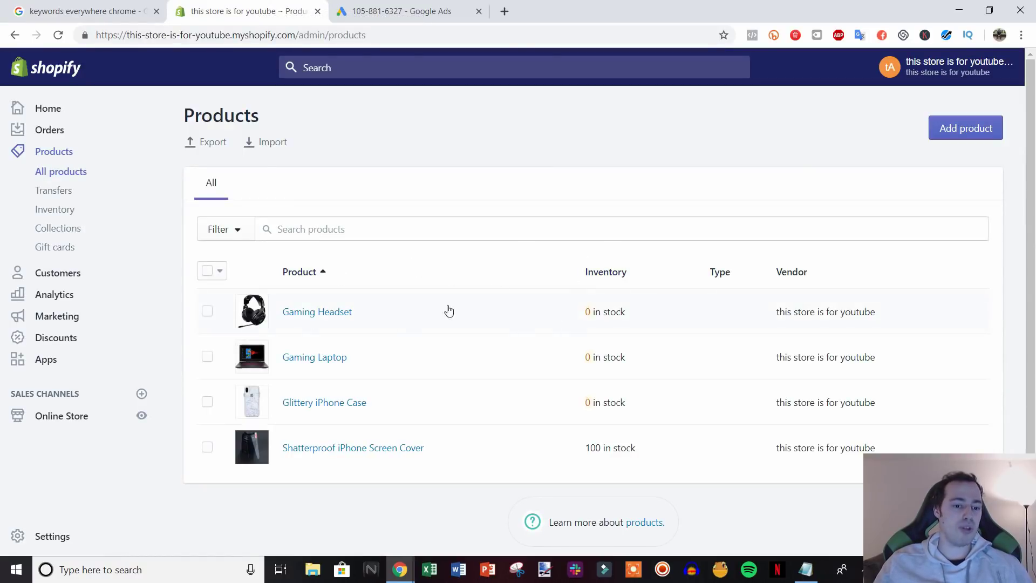
left_click(323, 315)
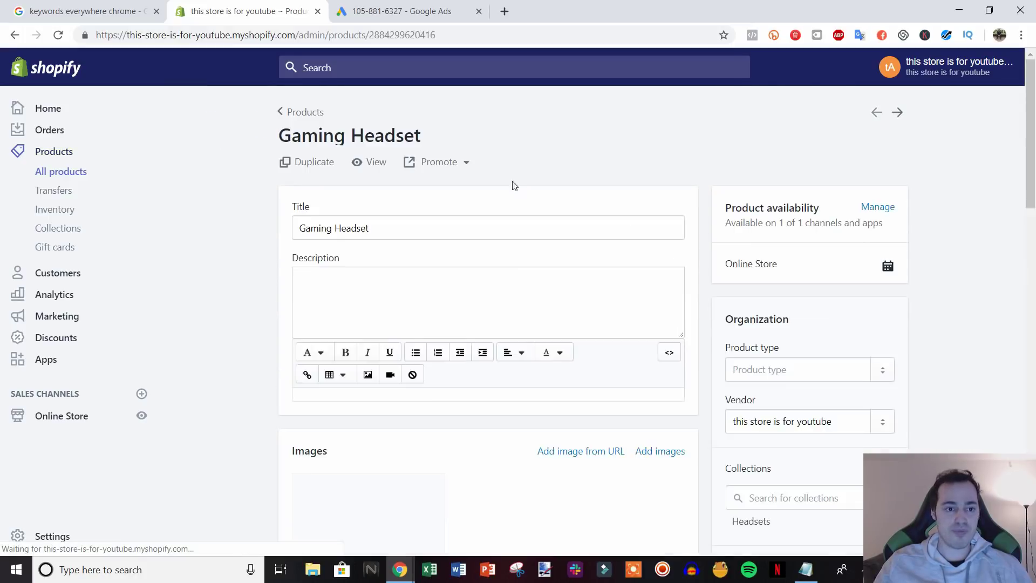
left_click(360, 163)
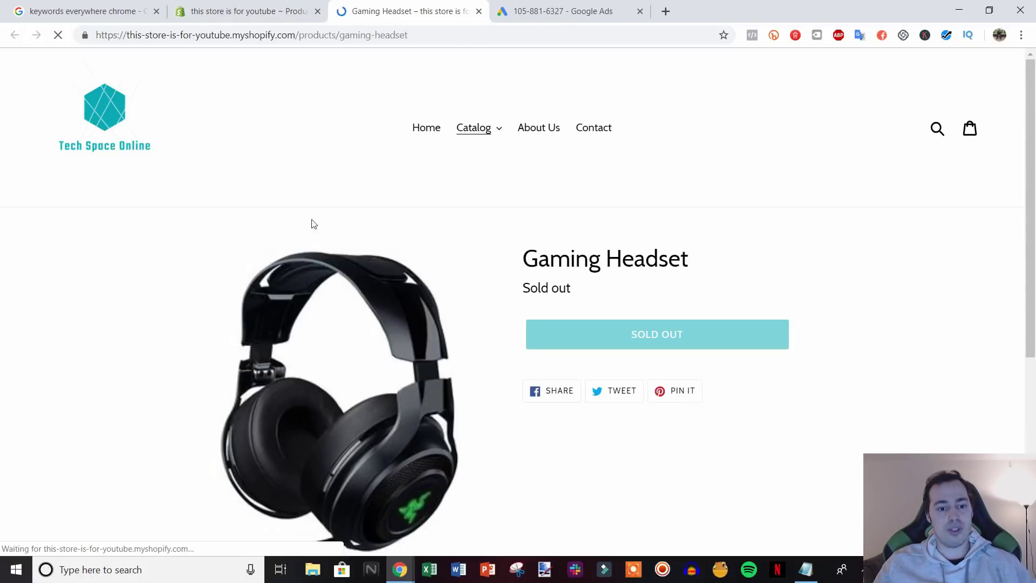
scroll(582, 369, "down", 2)
scroll(582, 369, "up", 2)
Search Google for "gaming headset" to check its keyword data
left_click(88, 4)
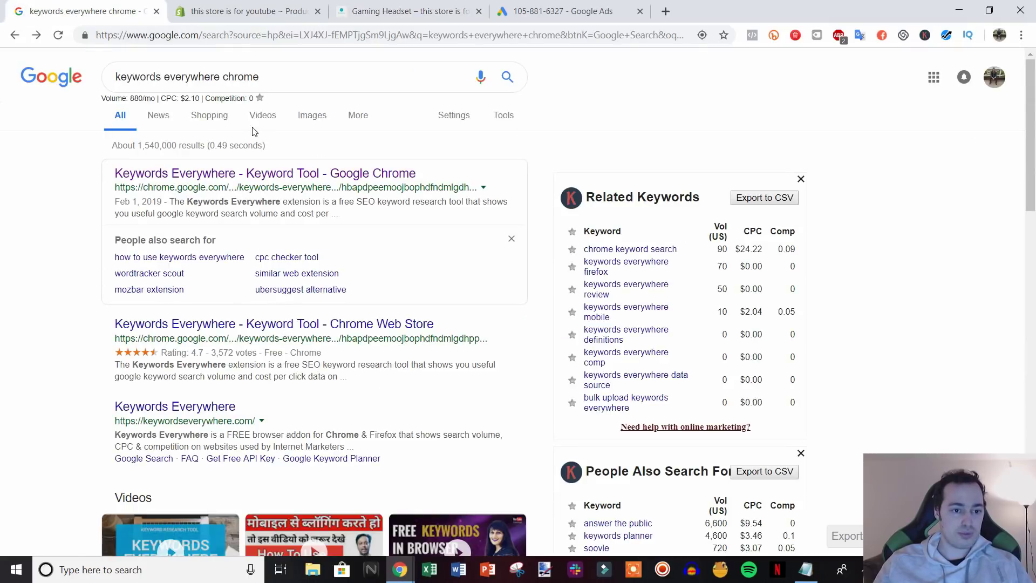
triple_click(254, 77)
type("gam")
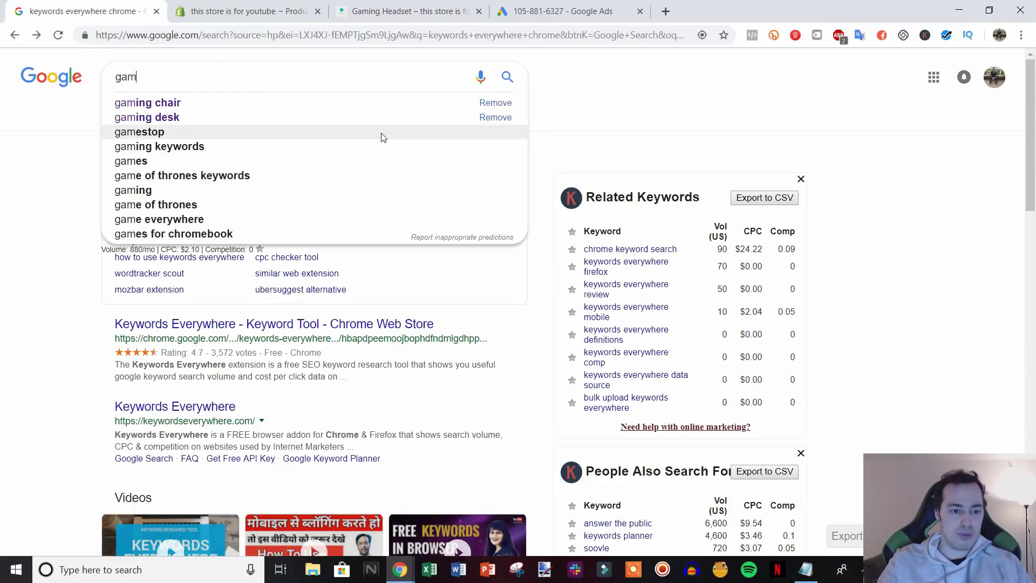
type("ing headset")
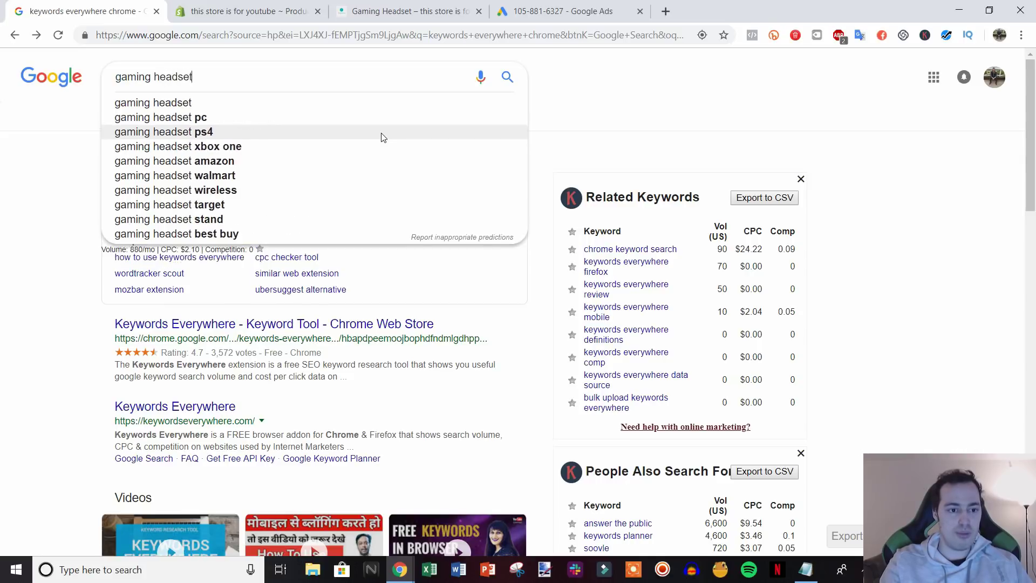
key("Return")
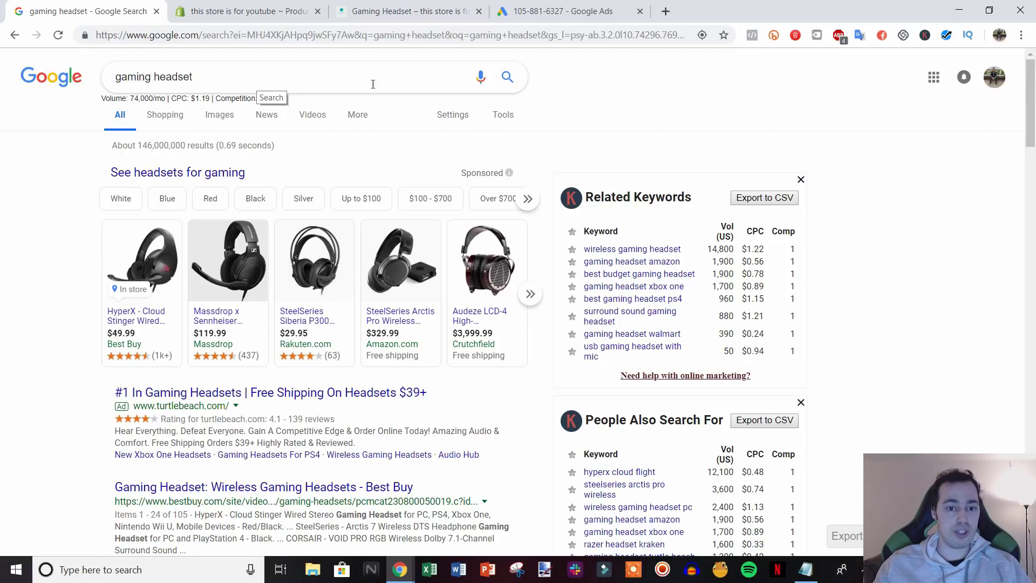
left_click_drag(239, 85, 108, 85)
left_click(96, 157)
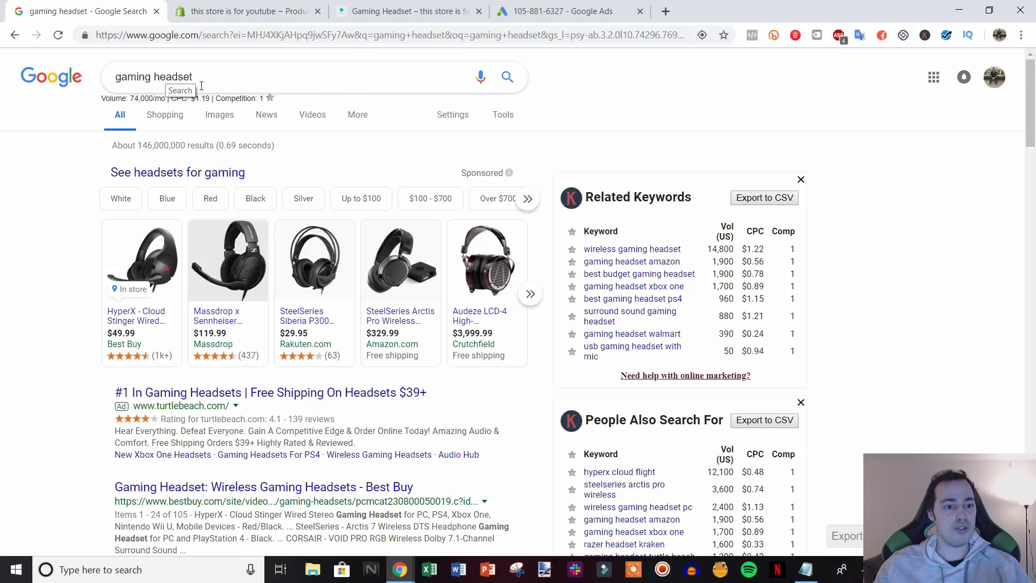
Look up search suggestions for "gaming headset under" and restore the query to "gaming headset"
left_click(242, 79)
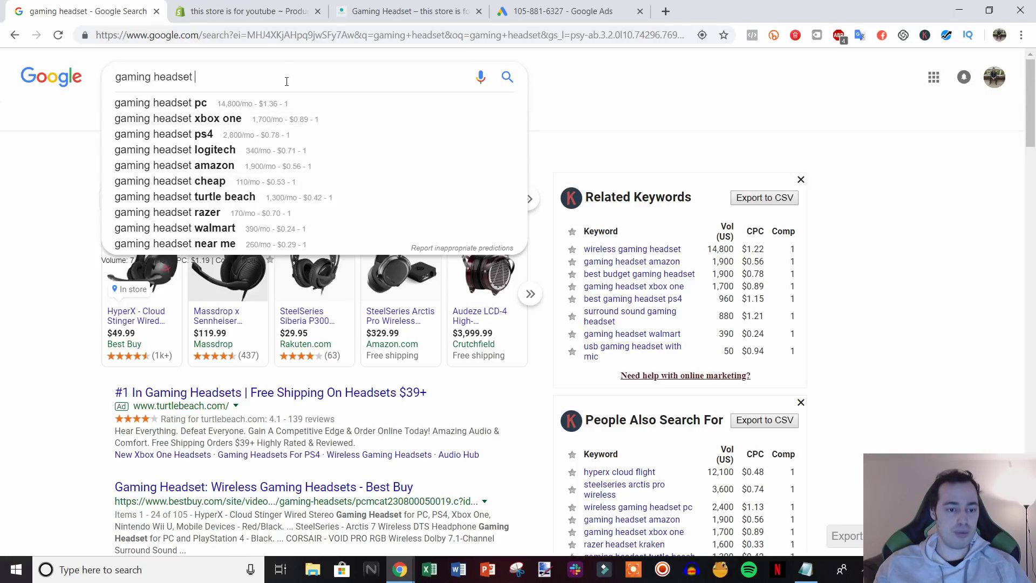
type("under")
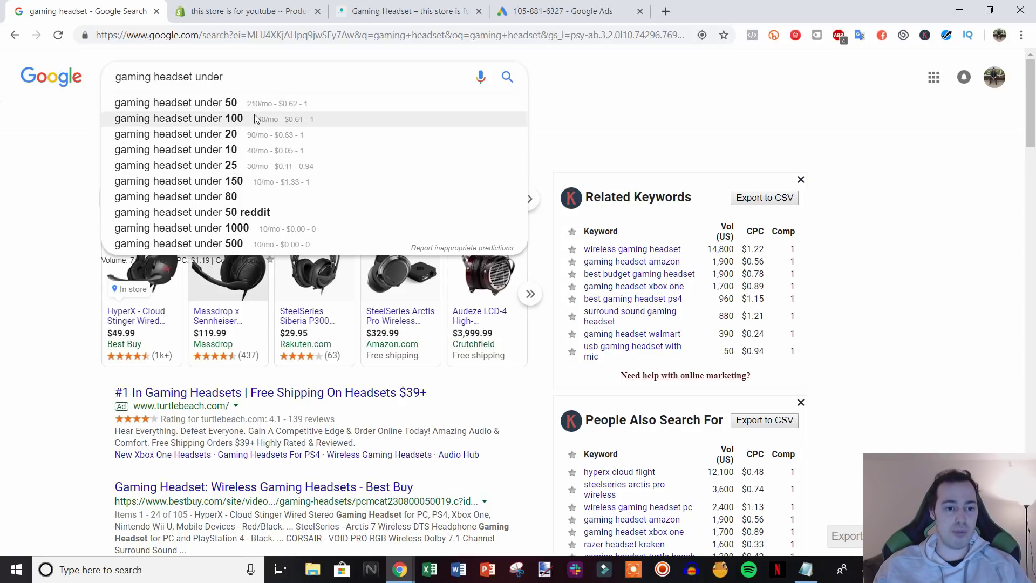
left_click(547, 93)
left_click_drag(223, 76, 197, 83)
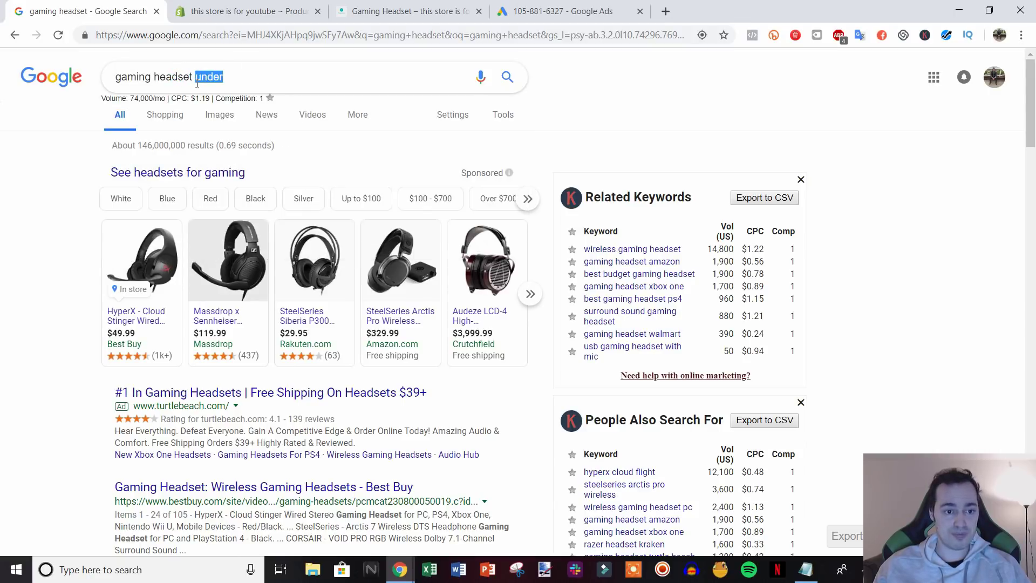
key("BackSpace")
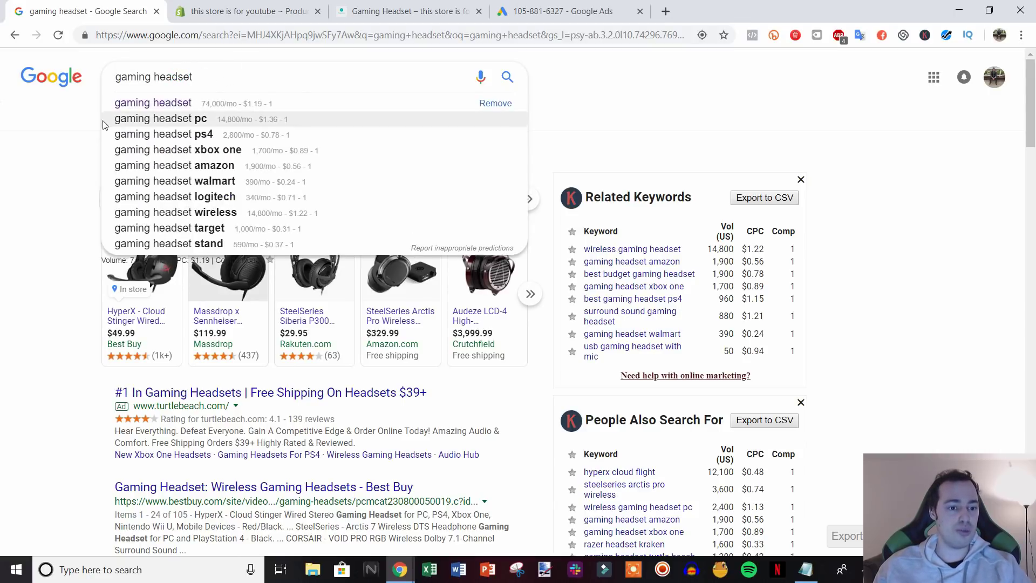
key("Escape")
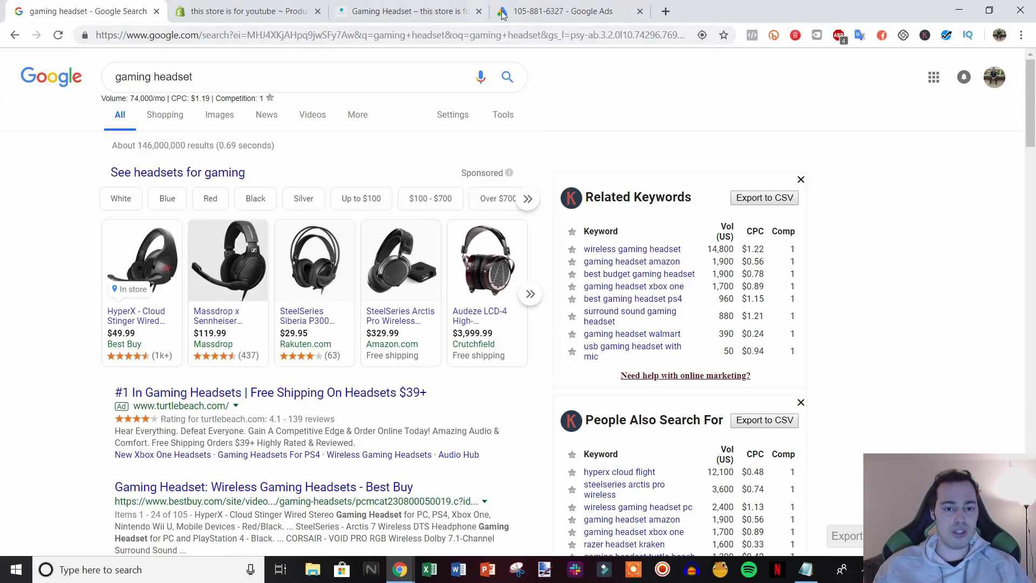
Switch to Google Ads, start a new campaign and choose Search as the campaign type
left_click(542, 16)
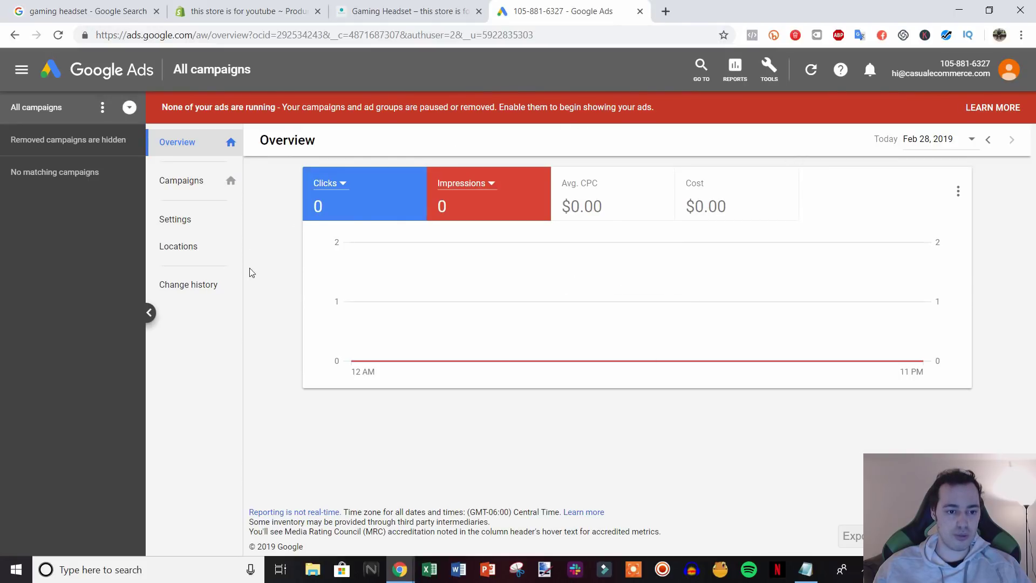
left_click(197, 189)
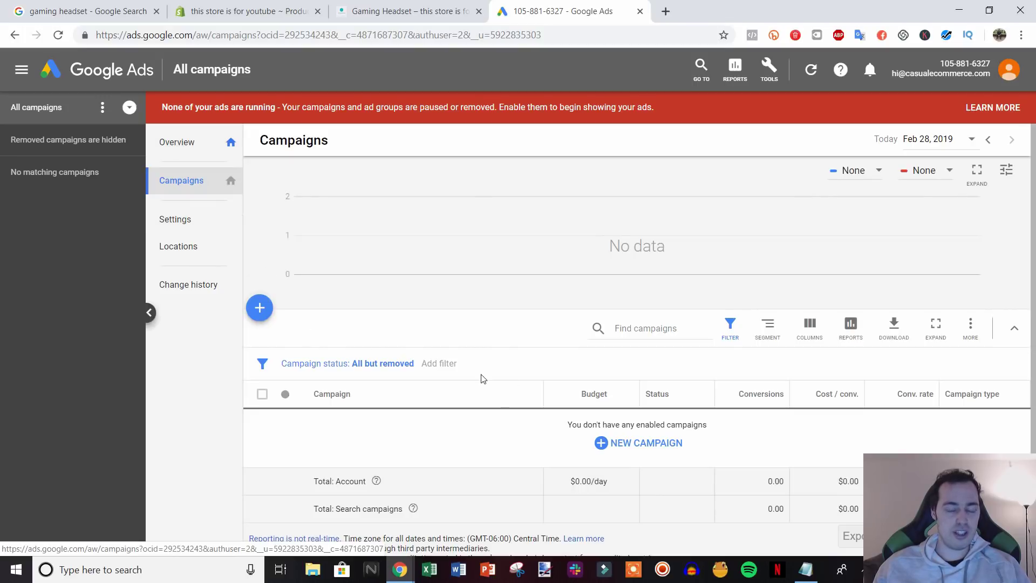
left_click(610, 442)
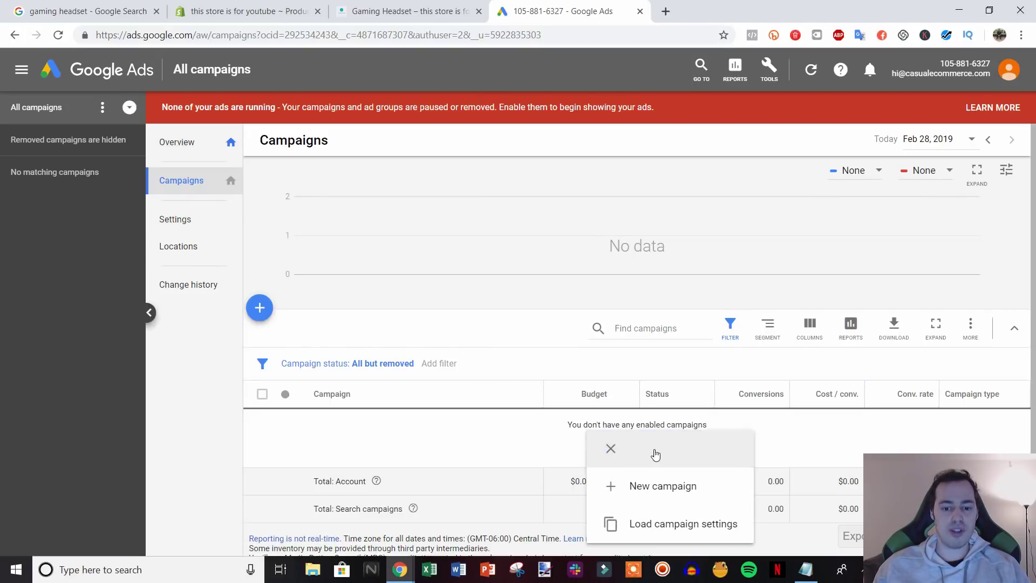
left_click(670, 496)
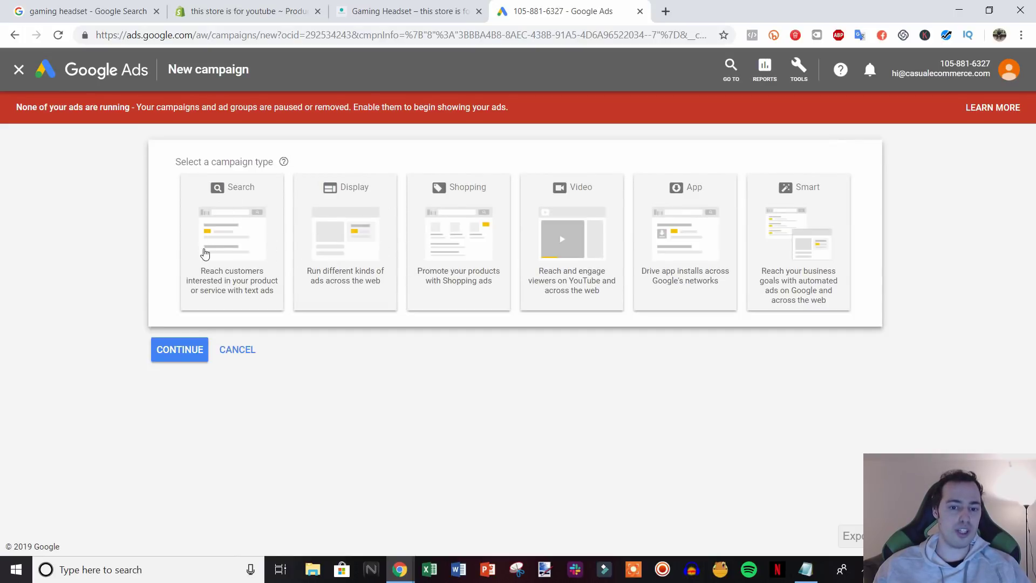
left_click(240, 246)
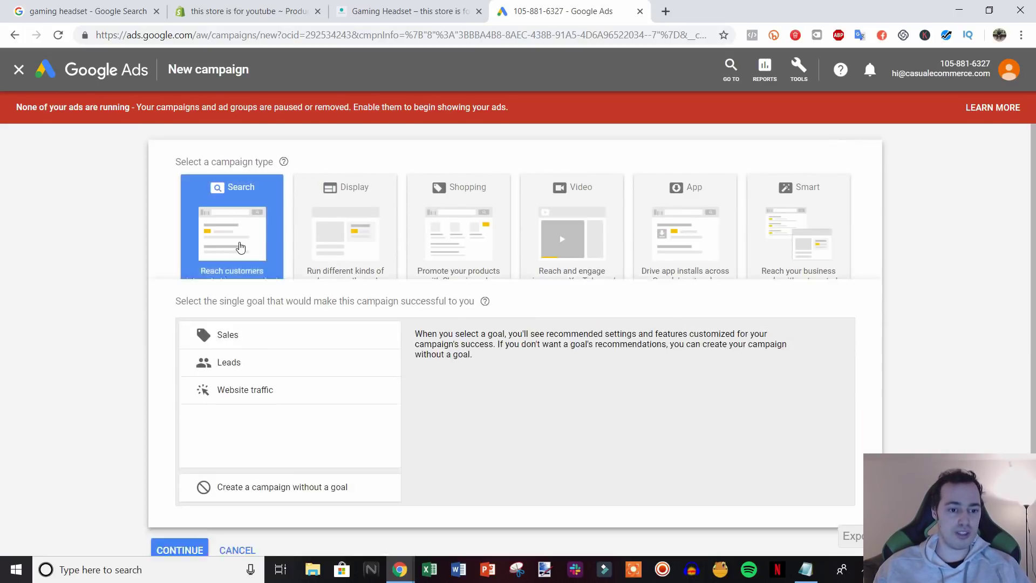
left_click(112, 19)
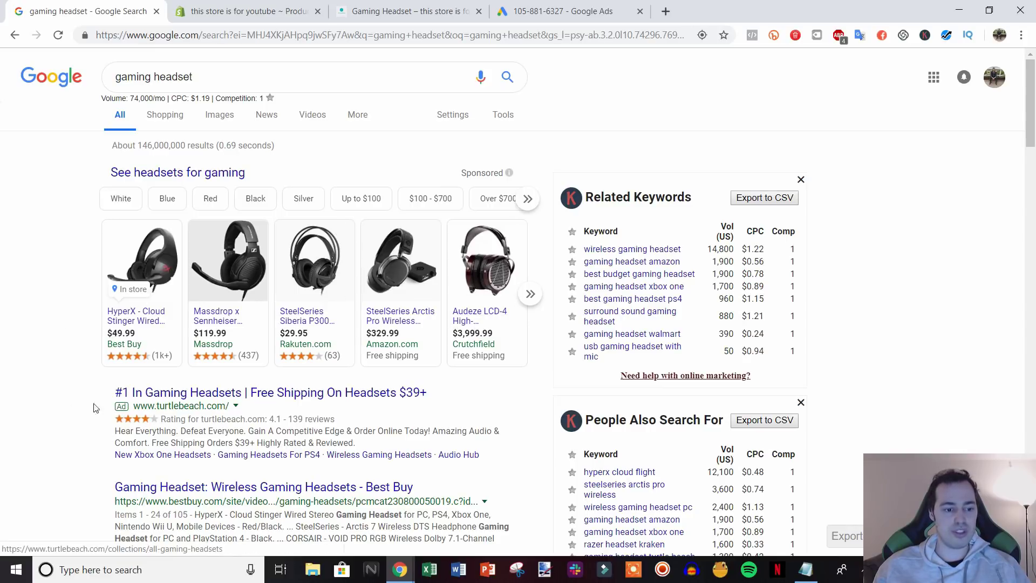
left_click(553, 8)
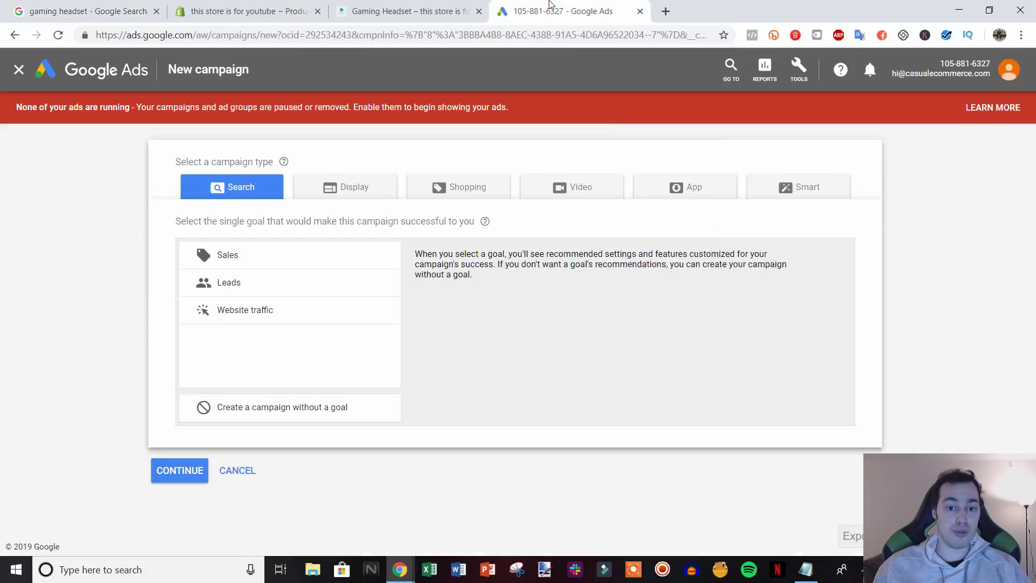
Set the campaign goal to Sales and select Website visits as the way to reach it
left_click(286, 256)
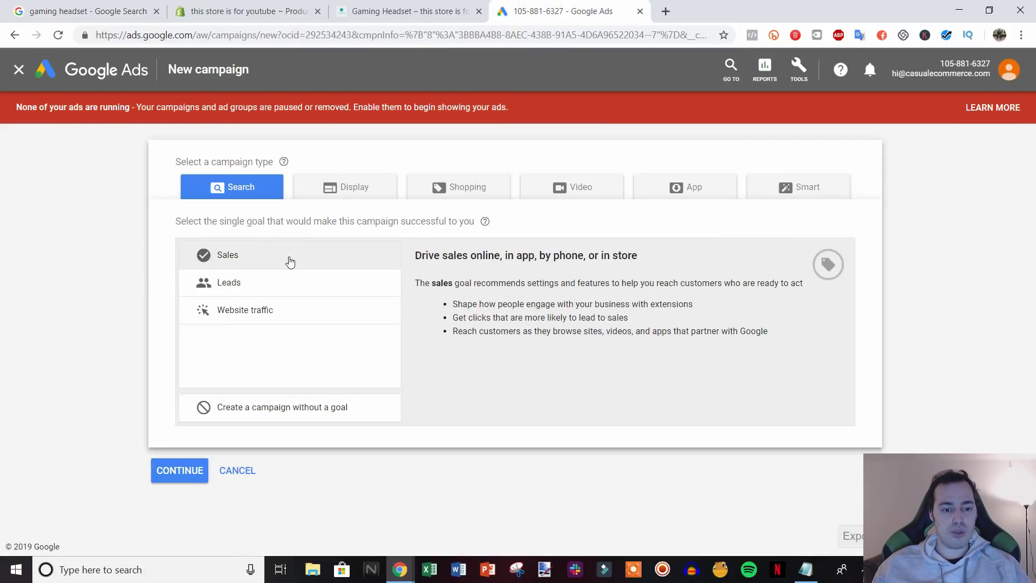
left_click(321, 285)
left_click(290, 262)
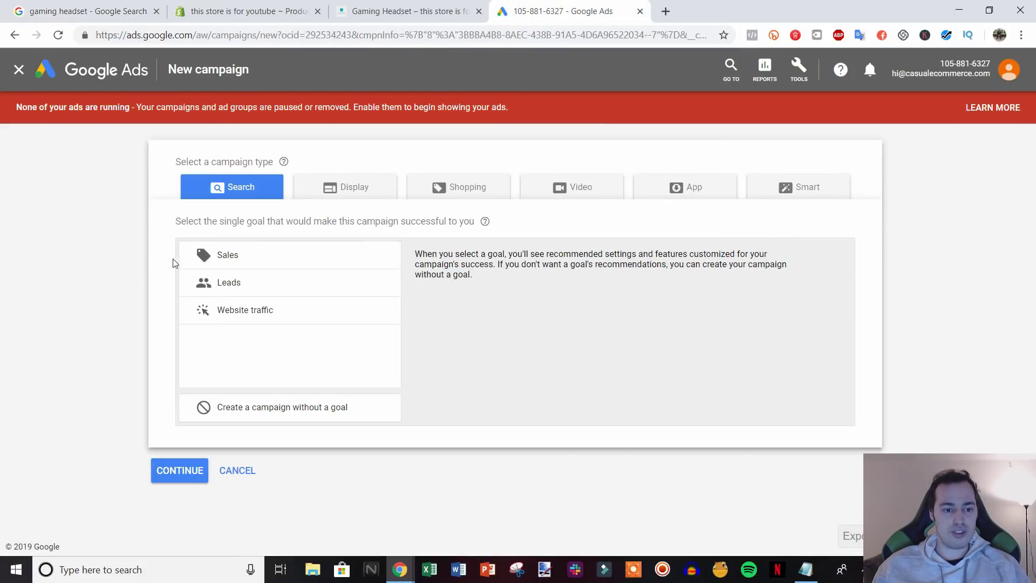
left_click(372, 266)
scroll(333, 341, "down", 3)
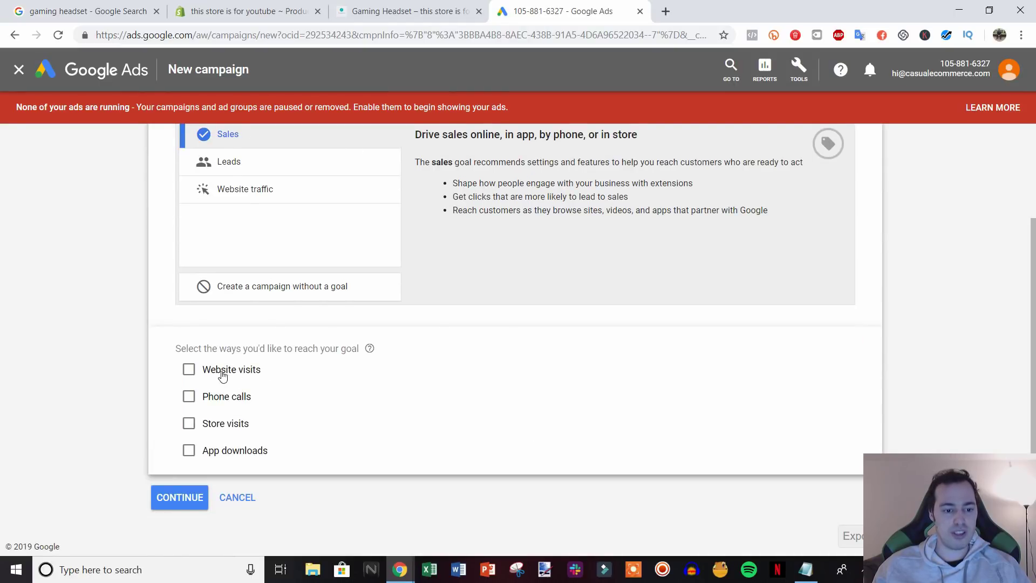
left_click(250, 372)
scroll(354, 473, "down", 1)
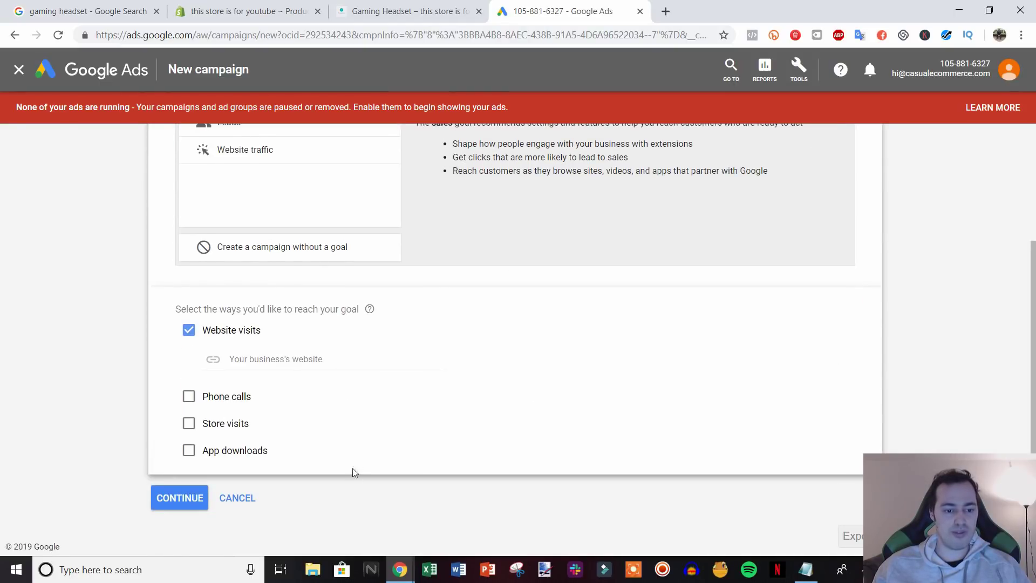
left_click(302, 361)
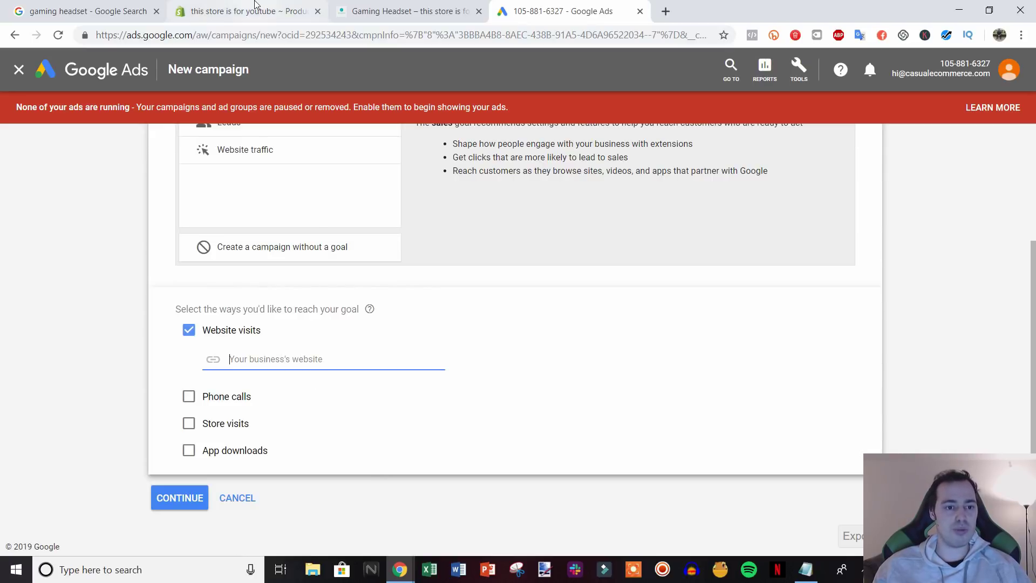
left_click(254, 10)
left_click_drag(97, 33, 294, 37)
key("ctrl+c")
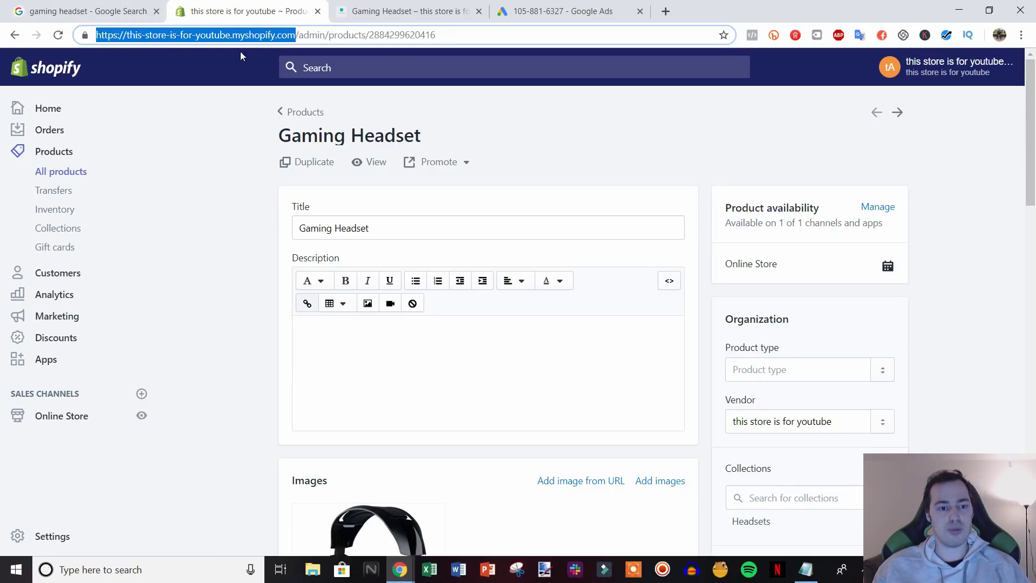
left_click(410, 10)
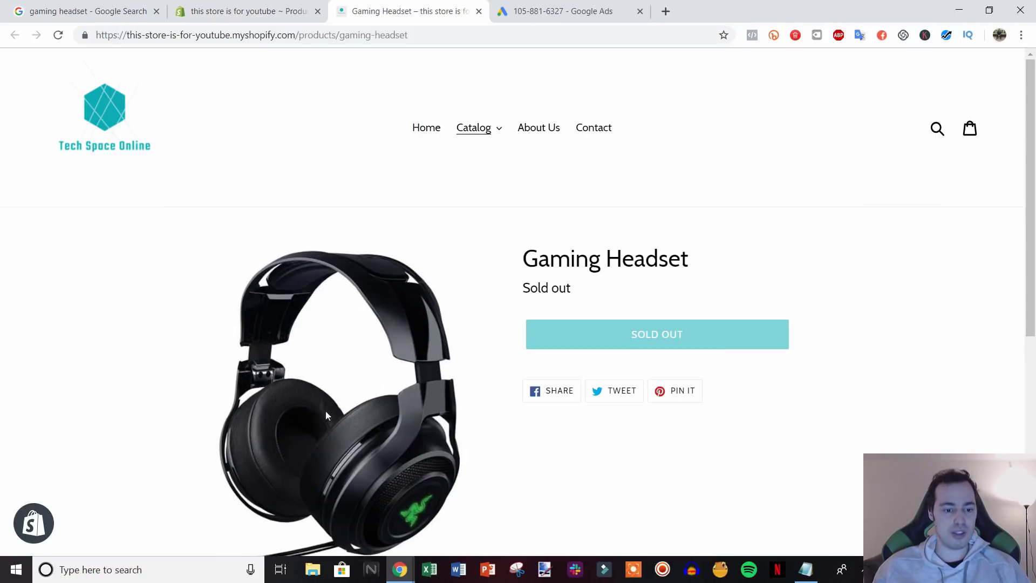
left_click(522, 5)
left_click_drag(522, 5, 360, 7)
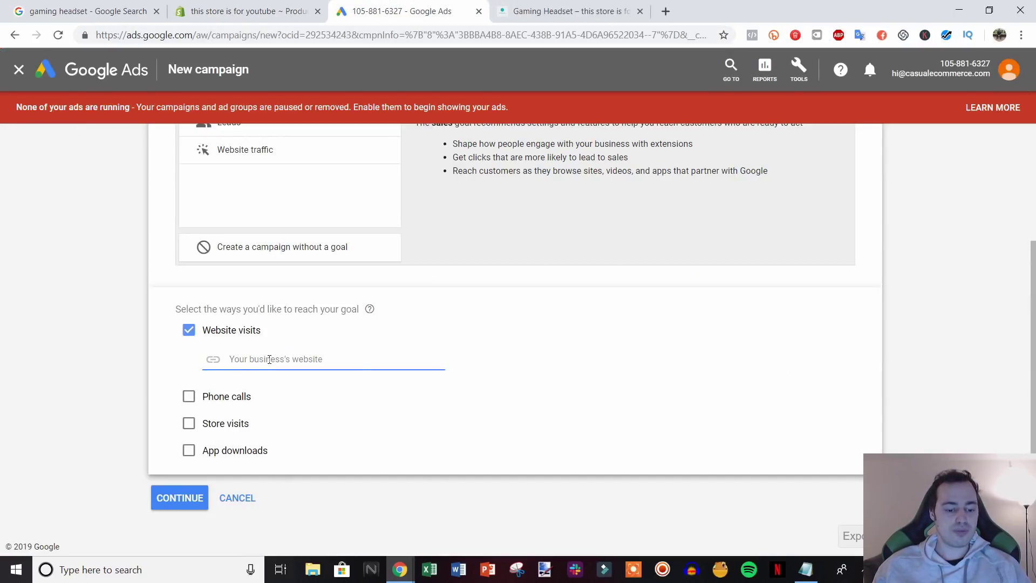
key("ctrl+v")
left_click(178, 498)
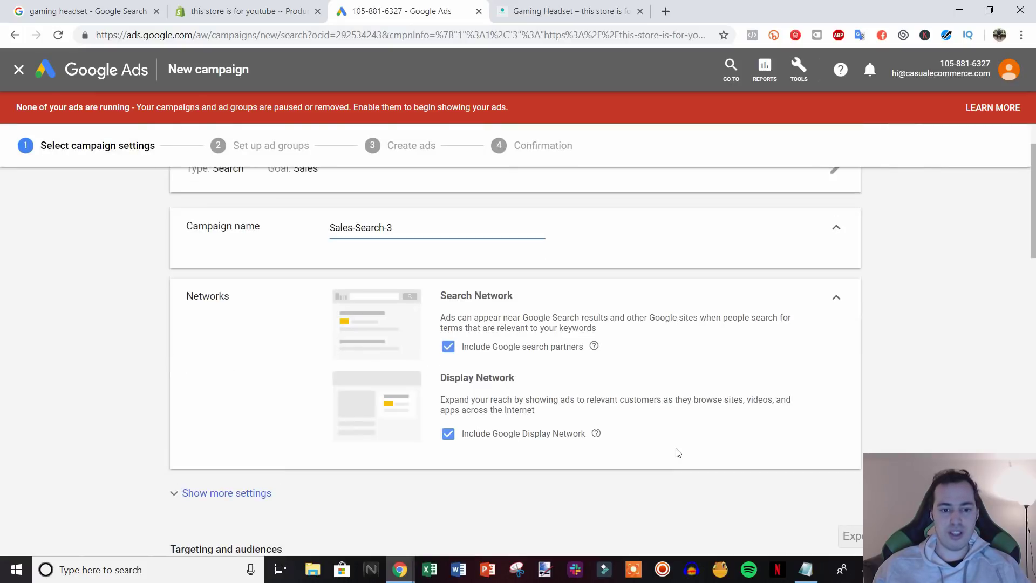
Replace the default campaign name with one beginning "gaming headset (b"
left_click_drag(436, 308, 331, 305)
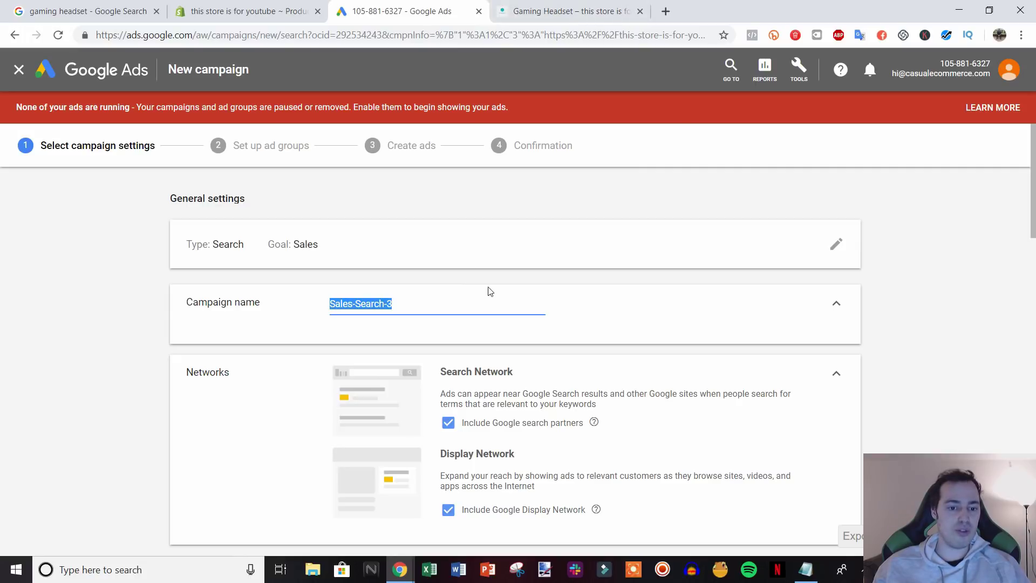
type("gaming headset (b")
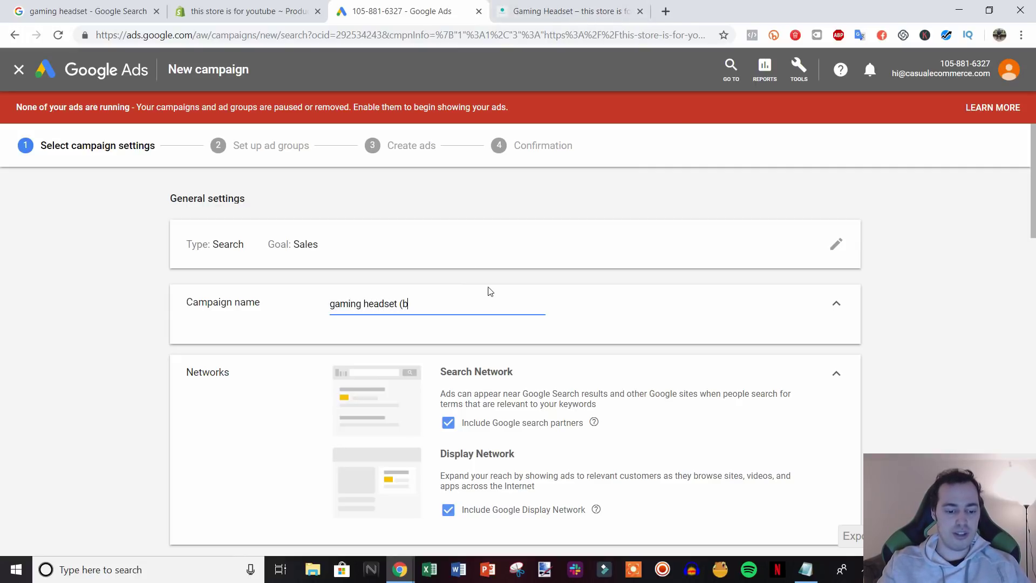
scroll(490, 292, "down", 5)
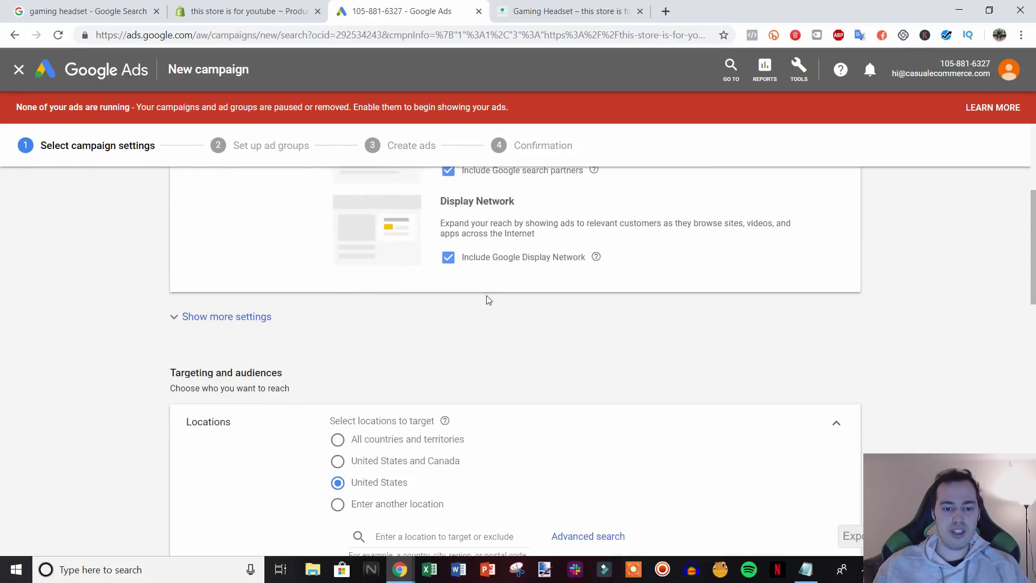
Exclude the Google Display Network from the campaign's networks
scroll(492, 286, "up", 2)
left_click(495, 346)
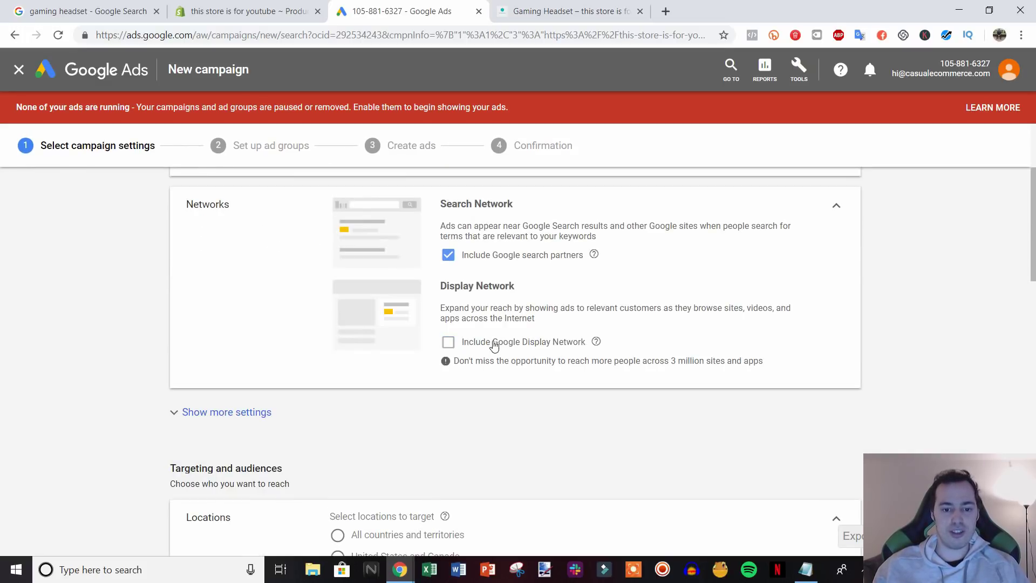
scroll(566, 363, "up", 2)
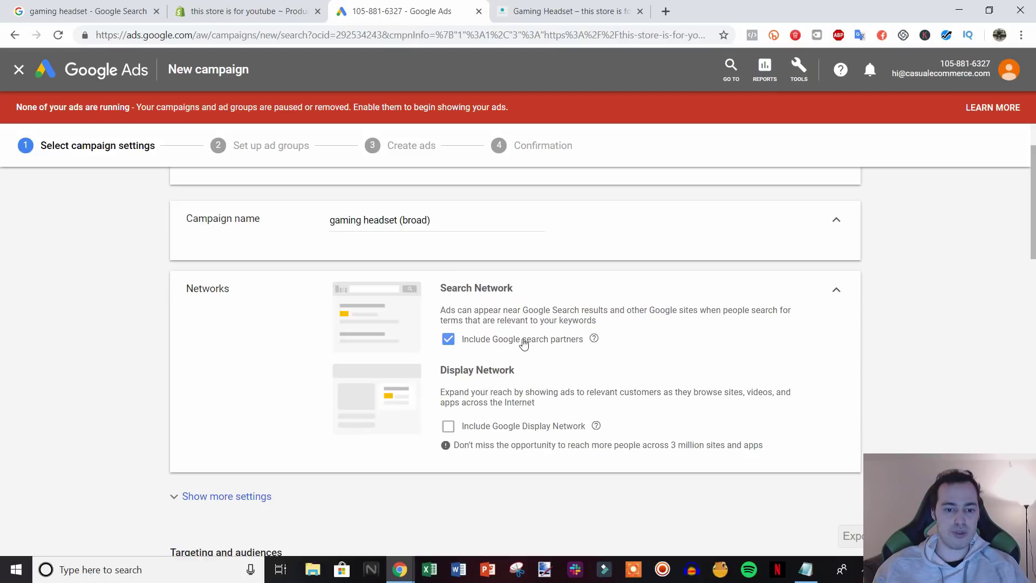
Review the campaign's location and language targeting and the available audience options
scroll(545, 324, "down", 5)
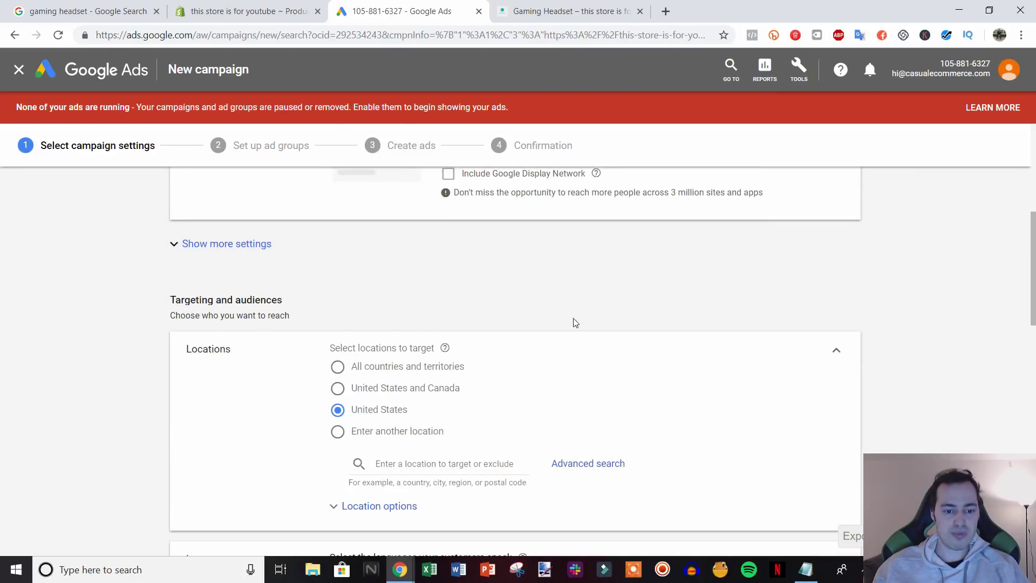
scroll(663, 320, "down", 2)
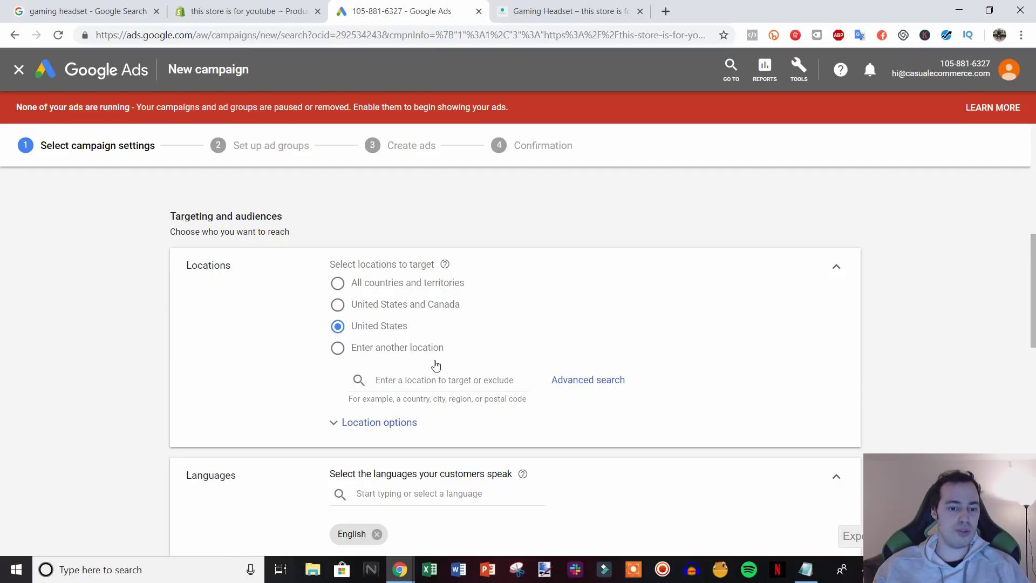
scroll(405, 351, "down", 2)
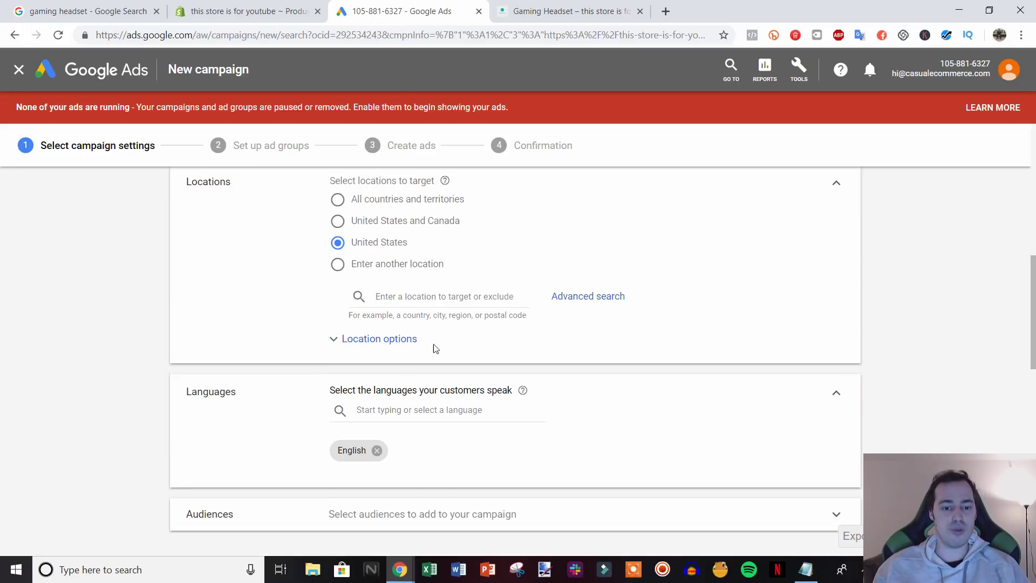
scroll(436, 310, "up", 2)
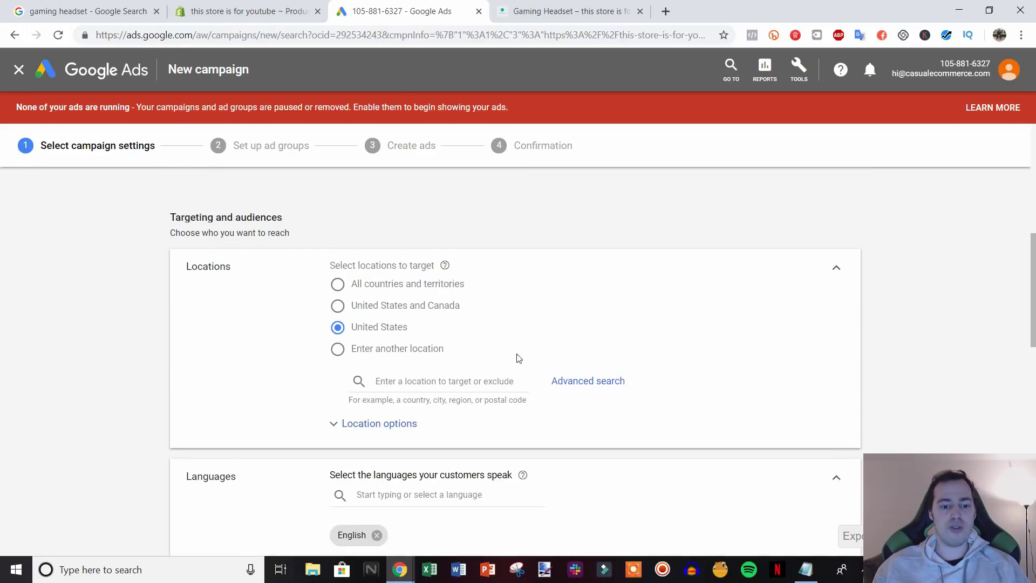
scroll(527, 333, "down", 4)
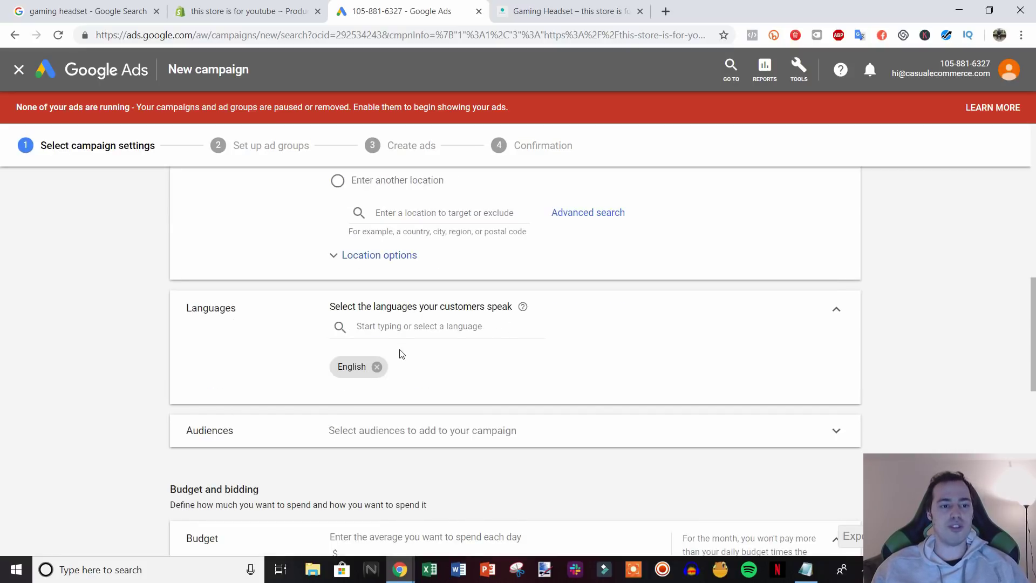
scroll(406, 349, "down", 4)
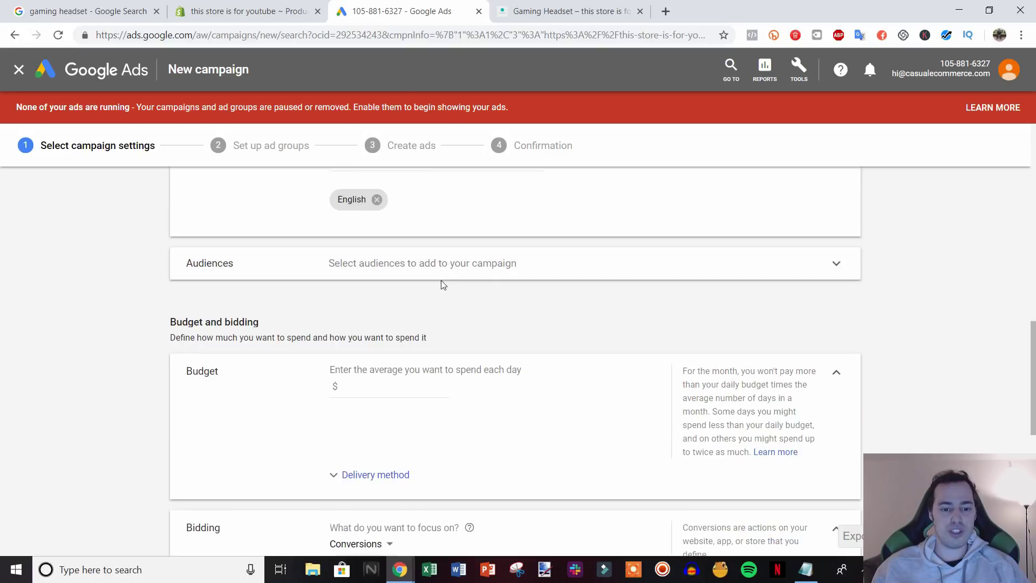
left_click(836, 264)
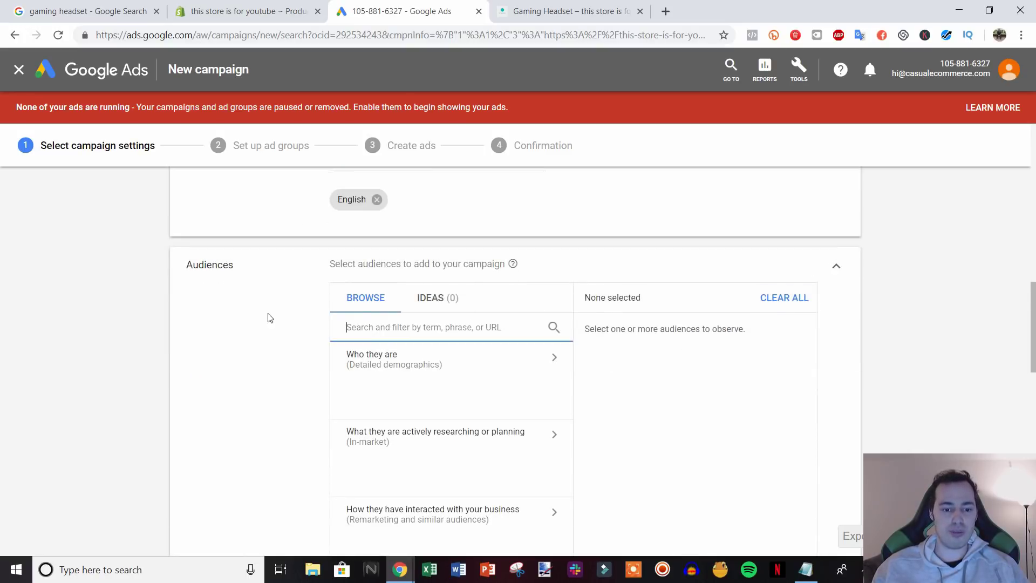
scroll(710, 432, "down", 2)
scroll(407, 409, "up", 2)
scroll(613, 363, "down", 2)
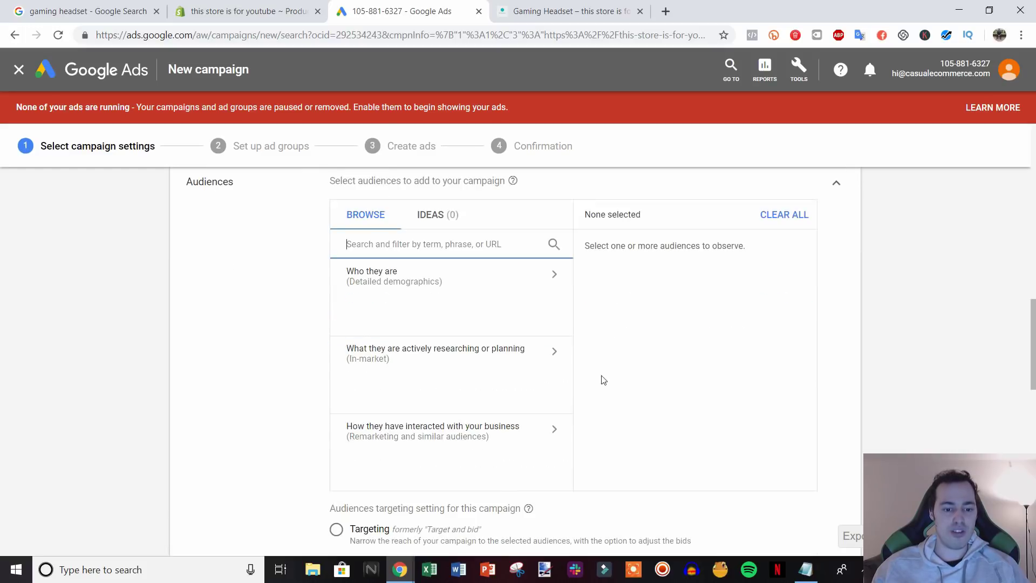
scroll(533, 462, "up", 2)
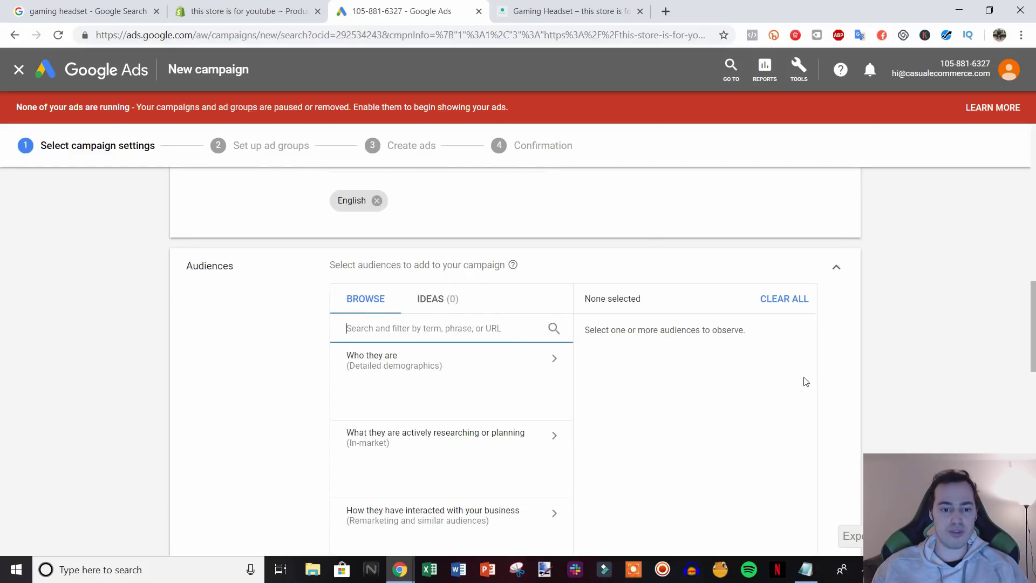
left_click(836, 268)
Set the campaign's average daily budget to $10
scroll(552, 268, "down", 2)
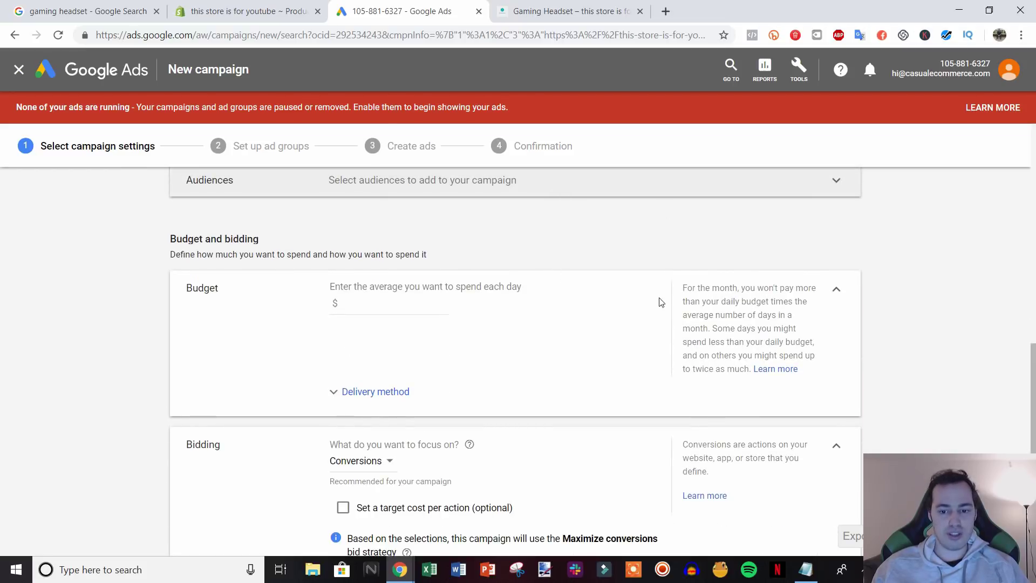
left_click(391, 300)
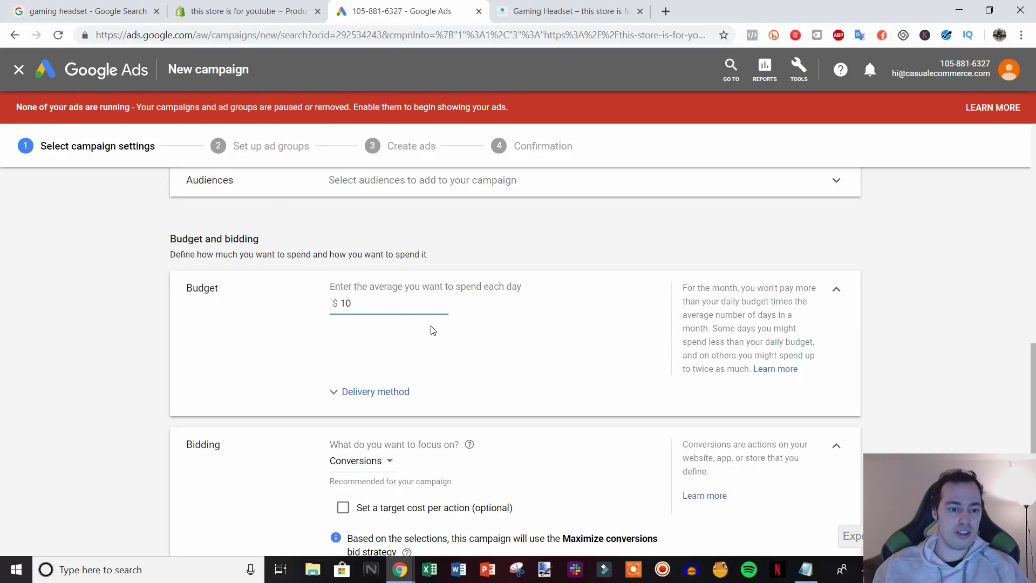
left_click(124, 361)
scroll(479, 312, "down", 2)
scroll(497, 311, "up", 2)
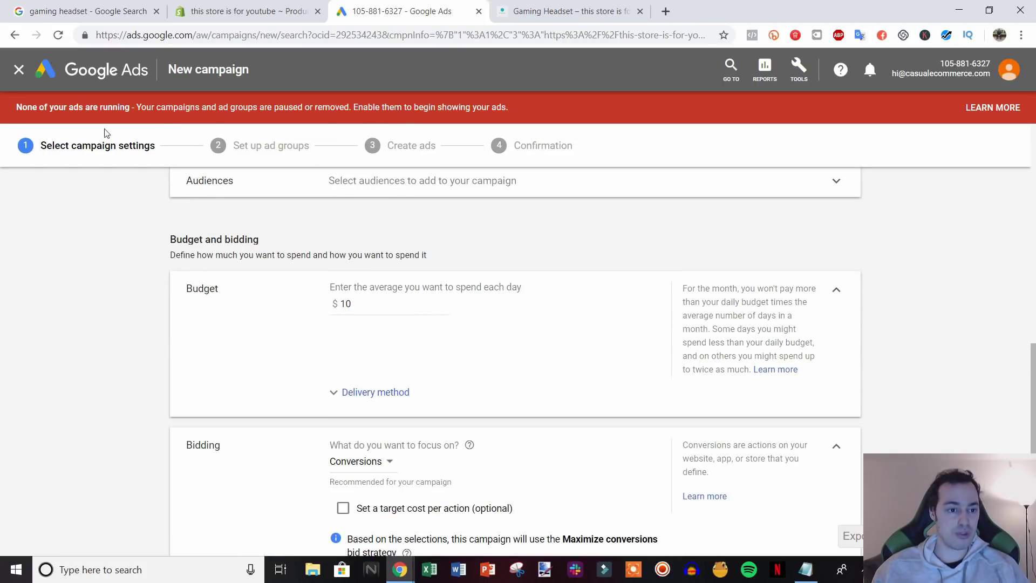
scroll(458, 378, "down", 2)
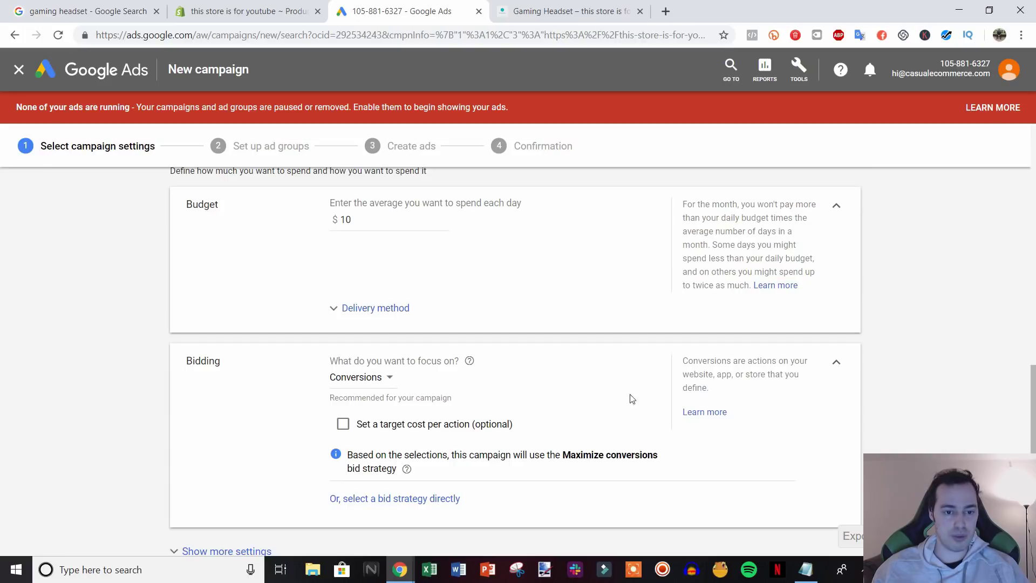
scroll(459, 260, "up", 2)
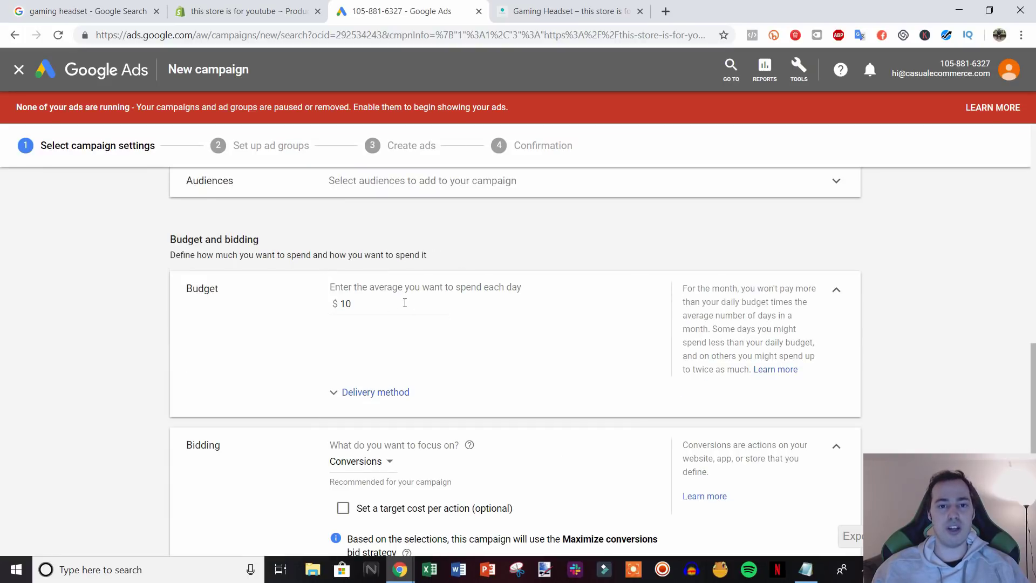
Choose the bid strategy directly and set it to Manual CPC
scroll(516, 323, "down", 4)
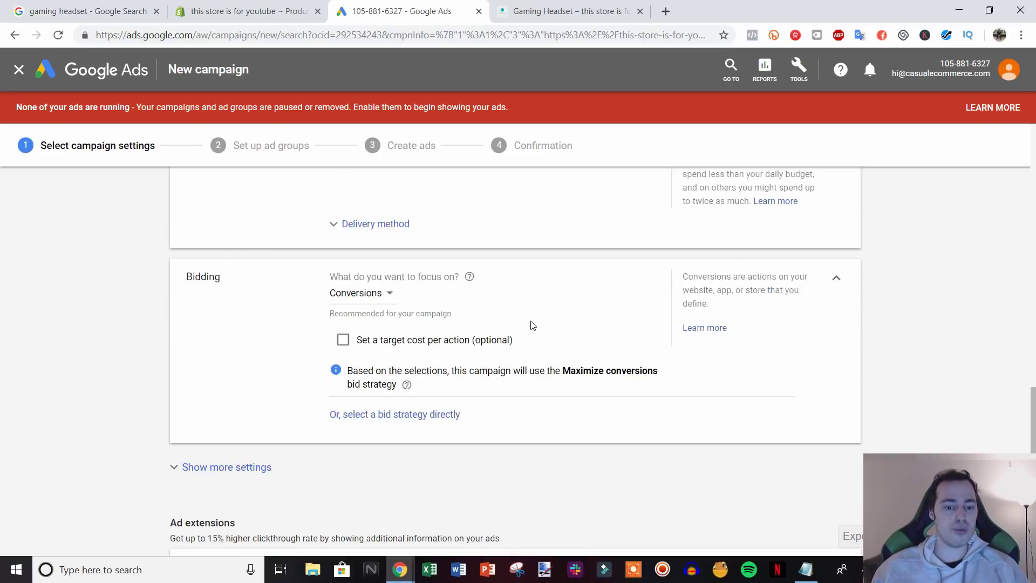
scroll(553, 299, "down", 2)
scroll(553, 299, "up", 2)
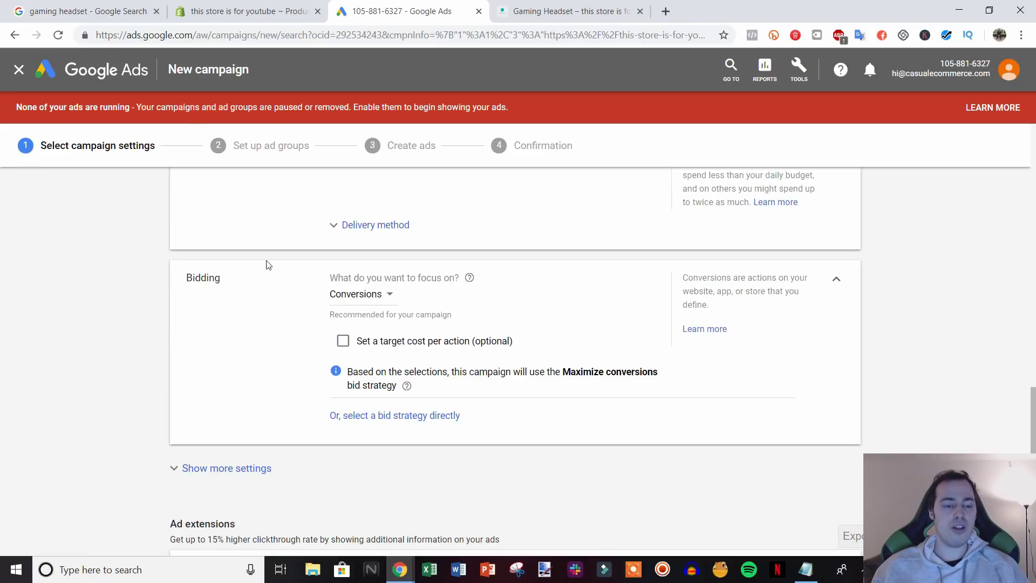
left_click(415, 420)
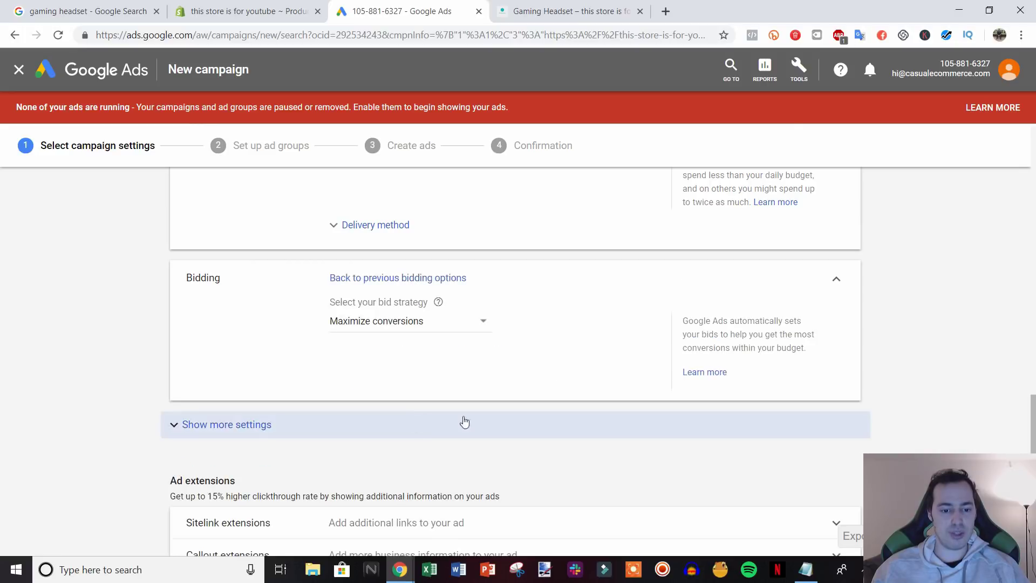
left_click(461, 327)
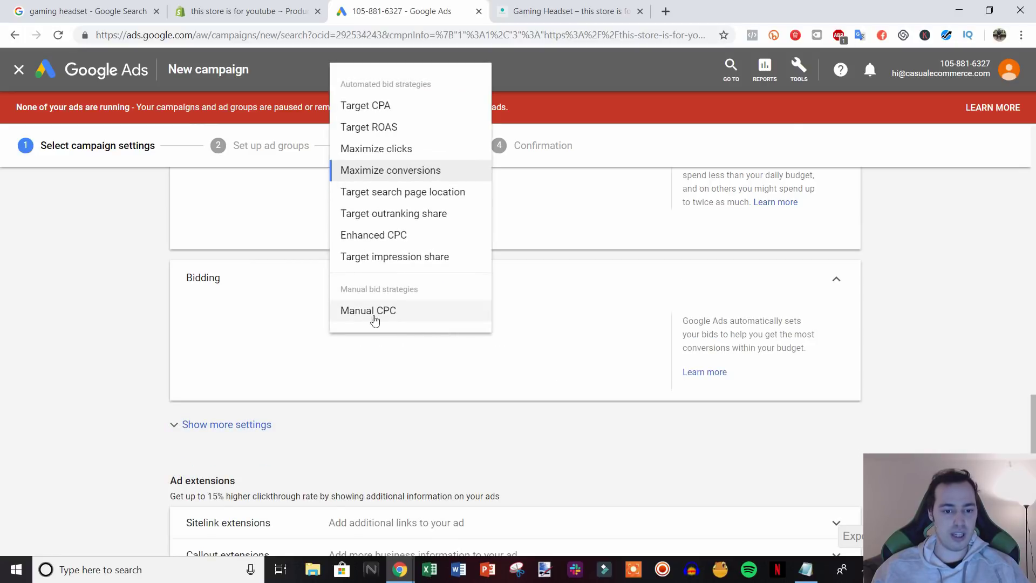
left_click(405, 313)
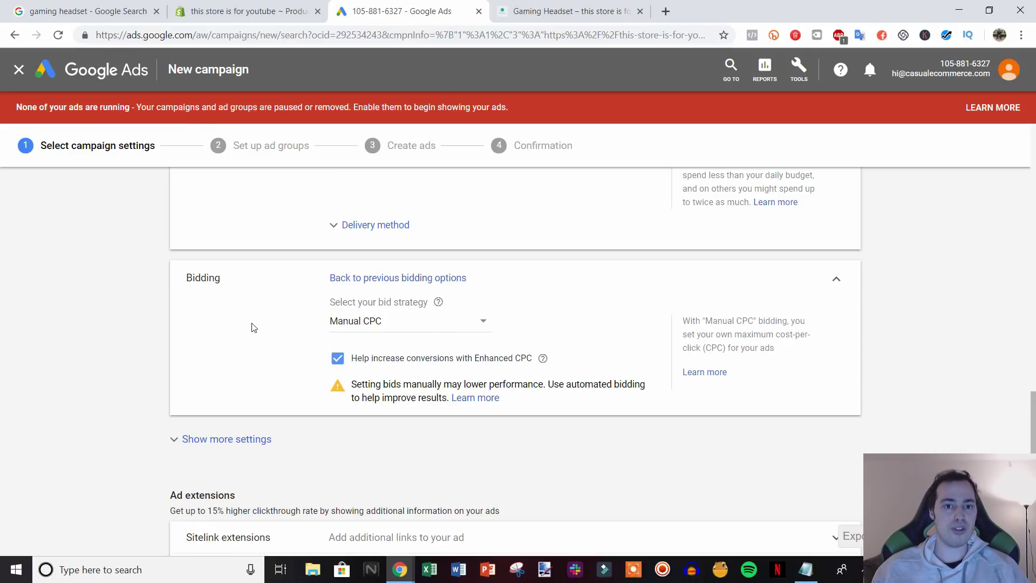
scroll(260, 328, "down", 2)
scroll(250, 324, "up", 2)
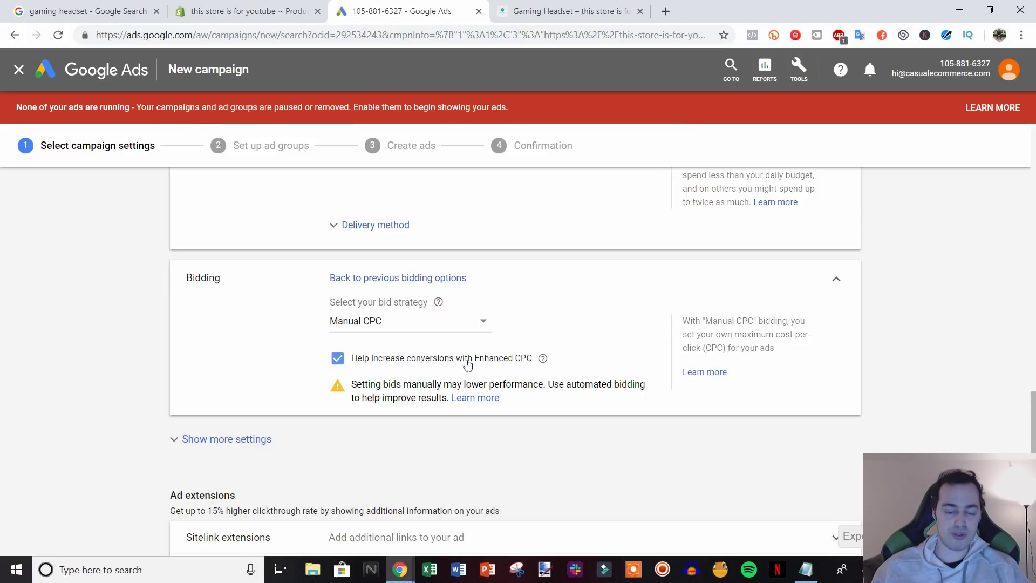
Examine the ad extension types and compare them with the ads in the Google results for gaming headset
scroll(615, 377, "down", 4)
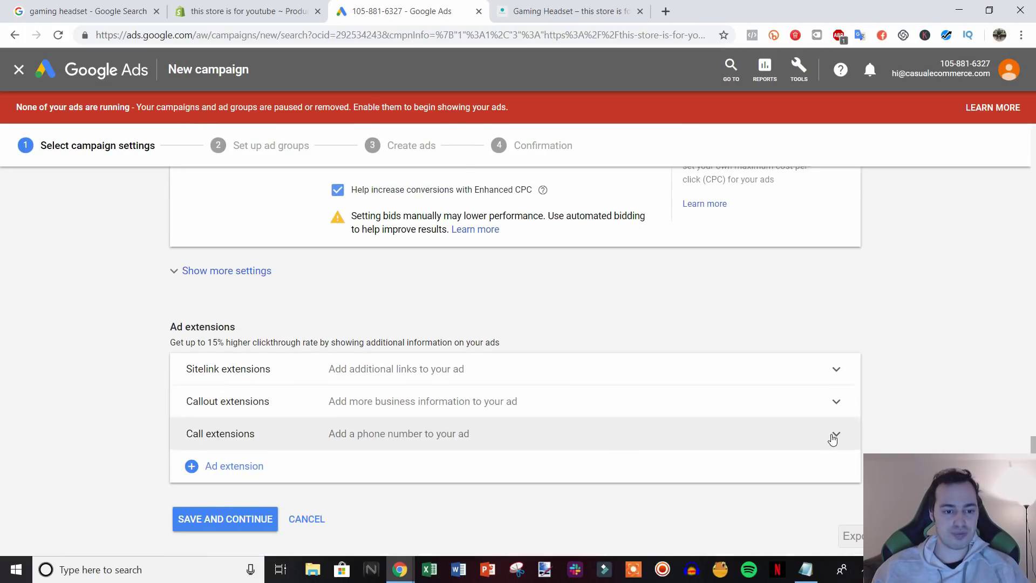
scroll(833, 439, "down", 1)
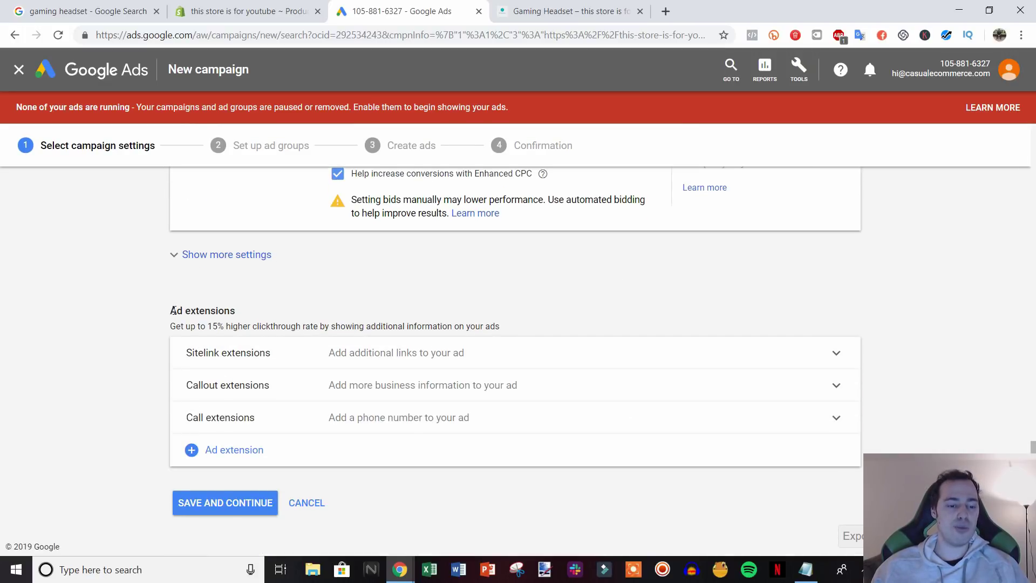
left_click(46, 6)
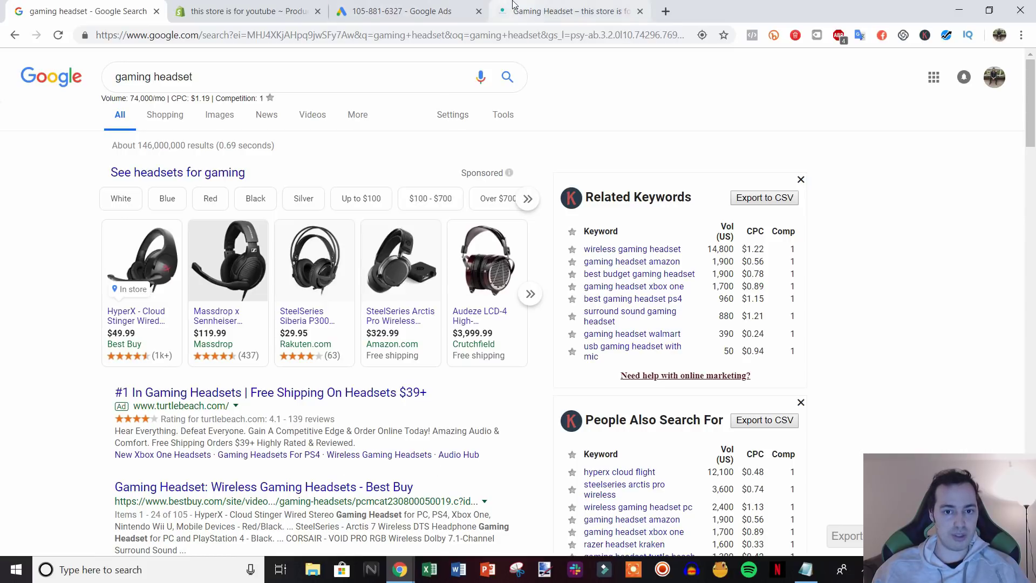
left_click(442, 10)
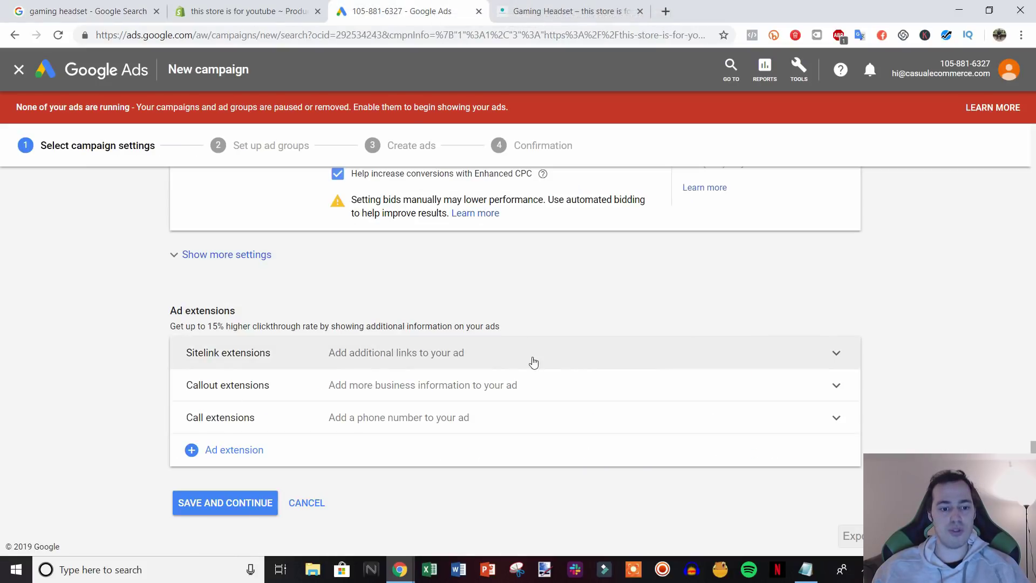
Expand the sitelink extensions and add the first Contact Us link and the Shipping & Returns link to the campaign
left_click(593, 362)
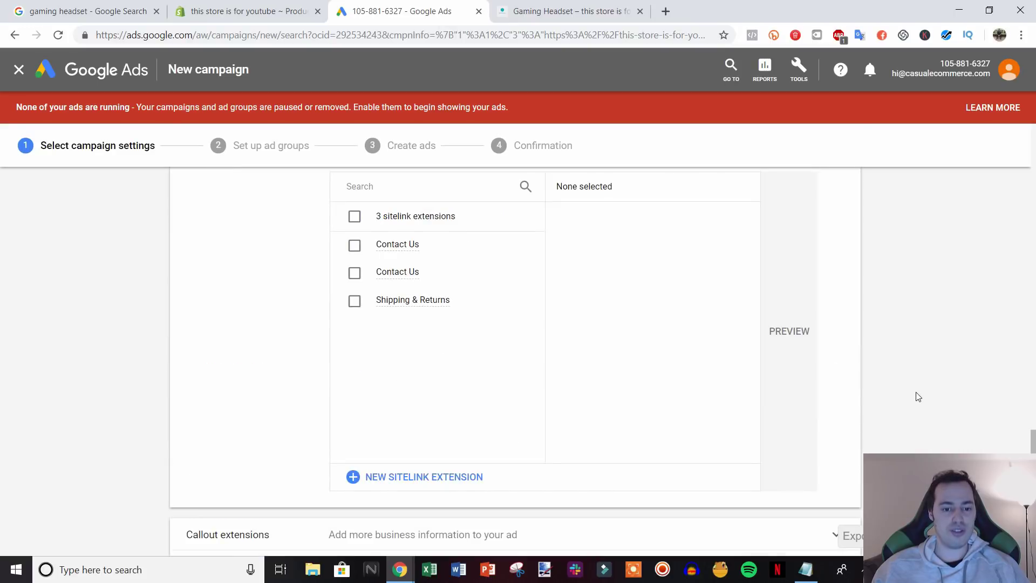
left_click(52, 10)
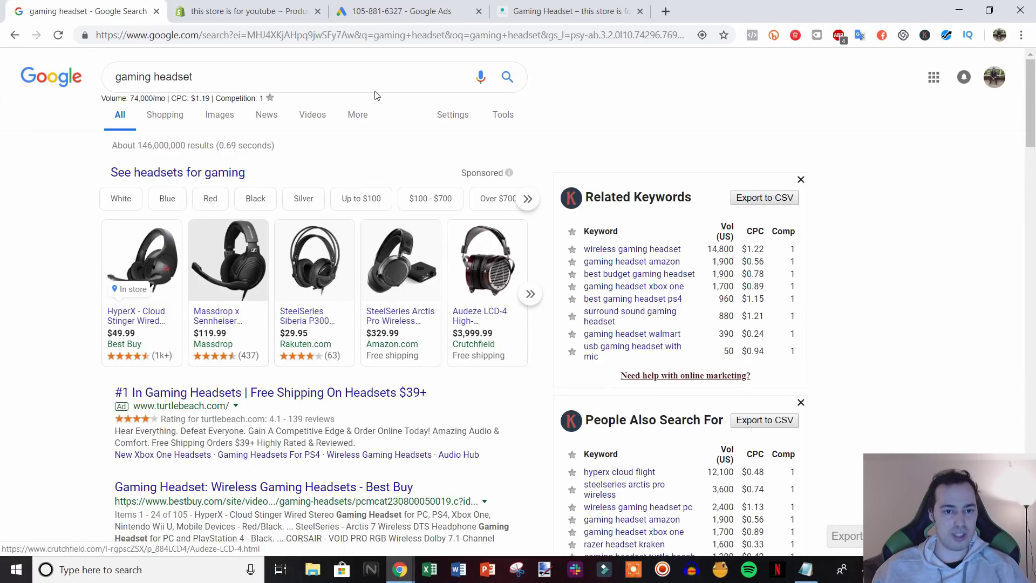
left_click(381, 13)
scroll(558, 360, "up", 2)
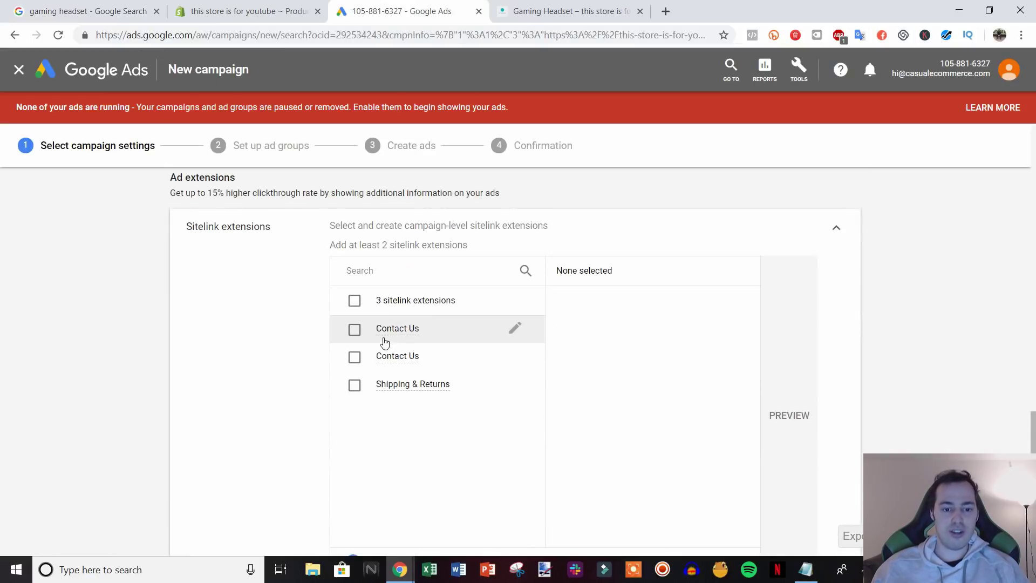
left_click(405, 330)
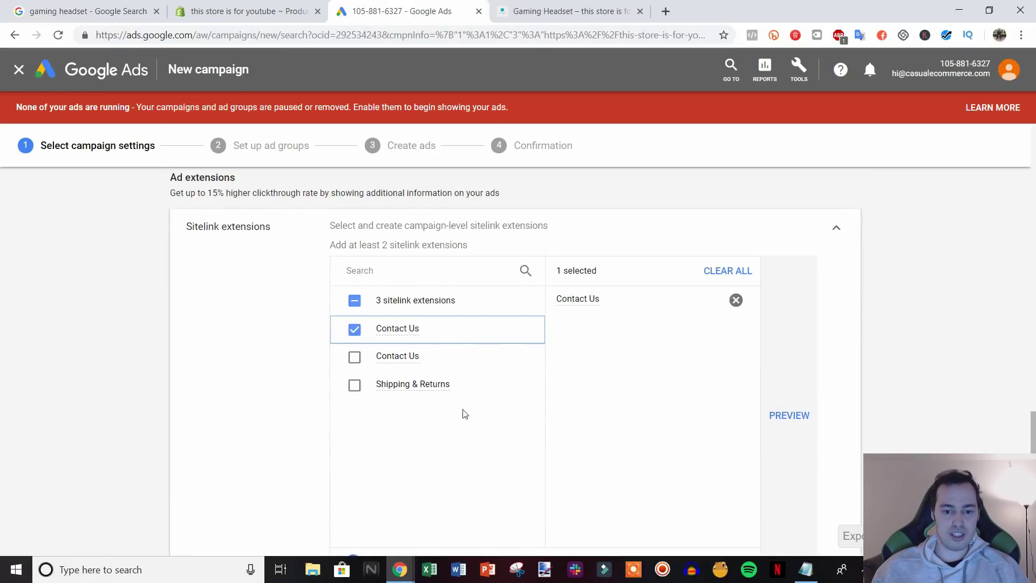
left_click(427, 392)
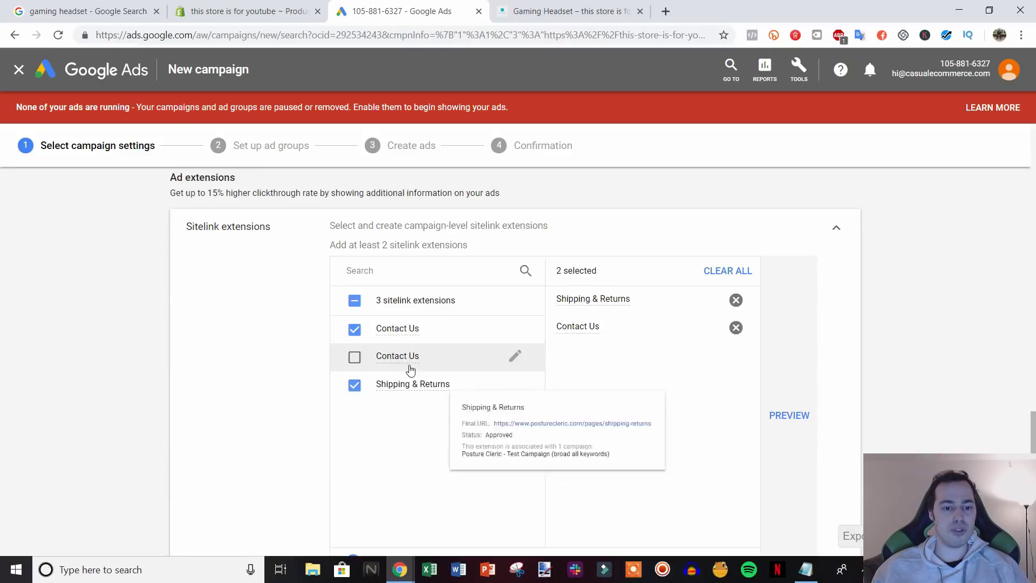
Compare the selected sitelinks with the extra links under the top ad in the Google search results
scroll(480, 345, "down", 2)
scroll(402, 359, "up", 4)
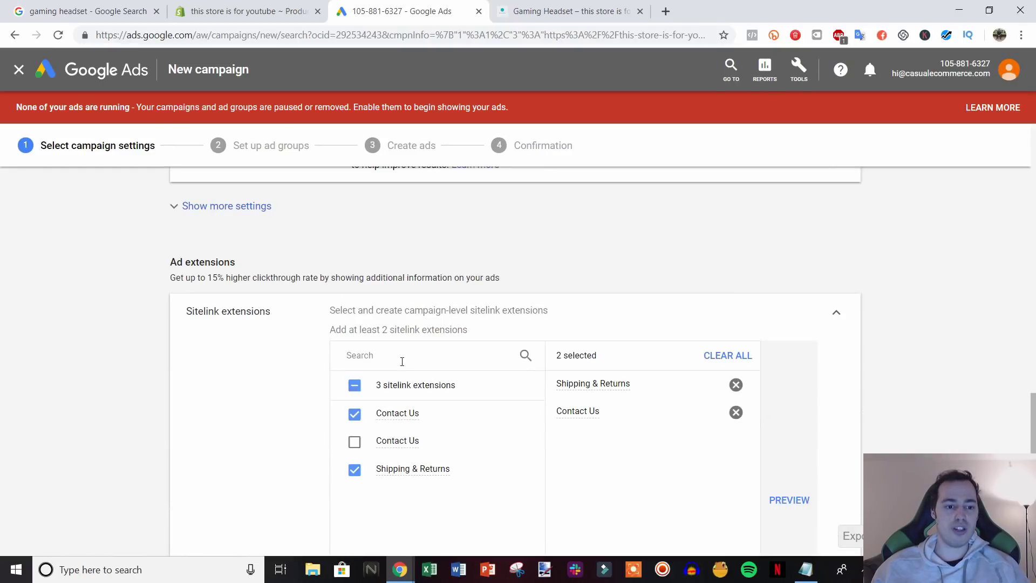
scroll(340, 400, "down", 2)
left_click(69, 6)
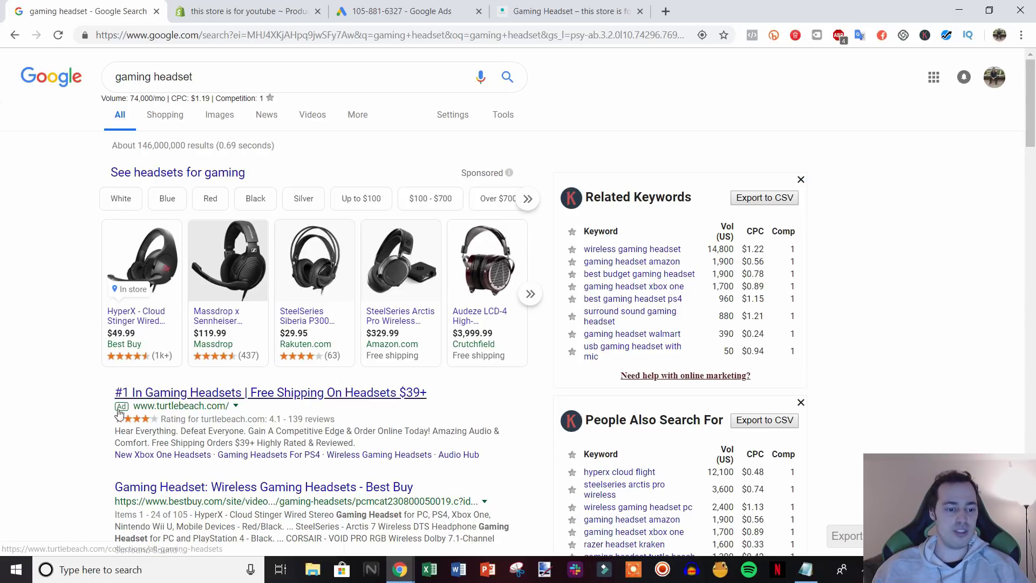
left_click(435, 6)
scroll(304, 350, "down", 2)
scroll(289, 319, "up", 2)
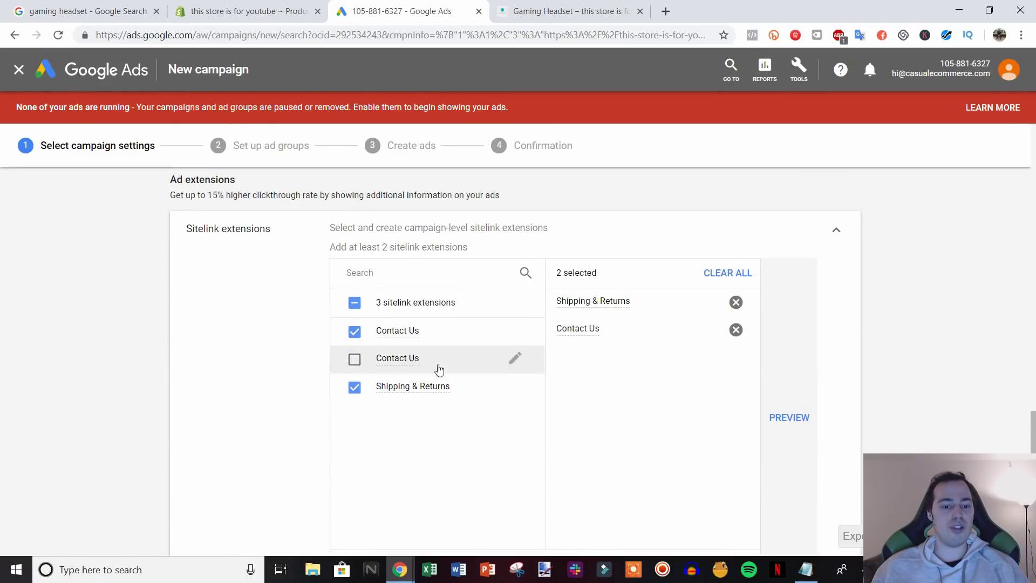
scroll(507, 384, "down", 2)
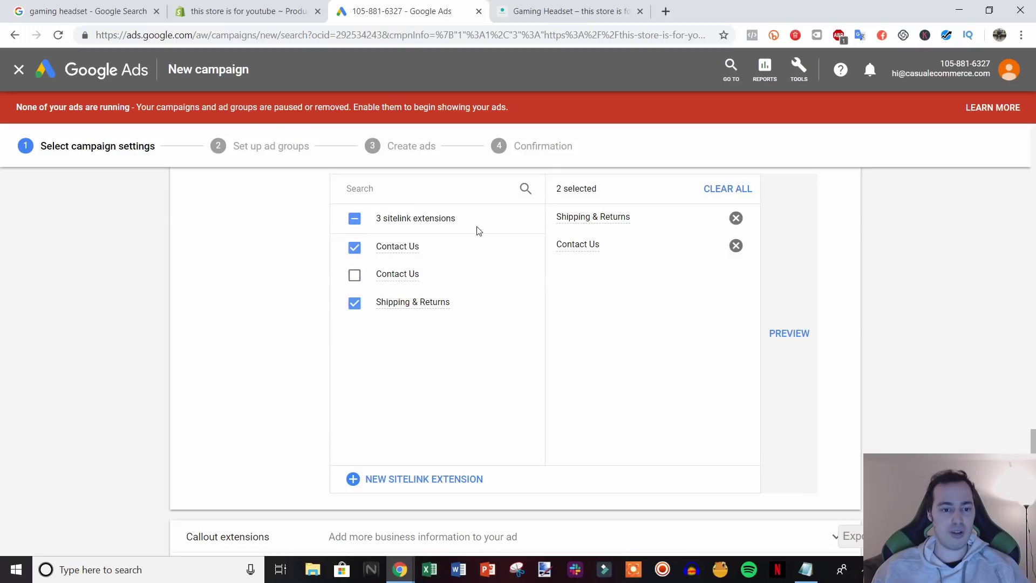
Draft a new sitelink extension with the text "sample page", and collapse the sitelink extensions without saving it
left_click(467, 477)
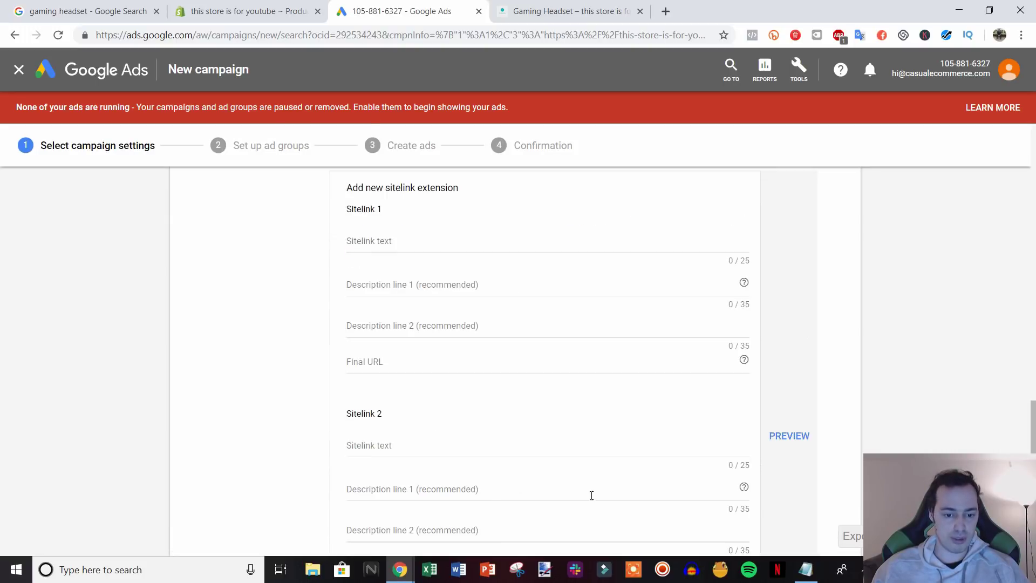
scroll(574, 353, "up", 2)
left_click(435, 328)
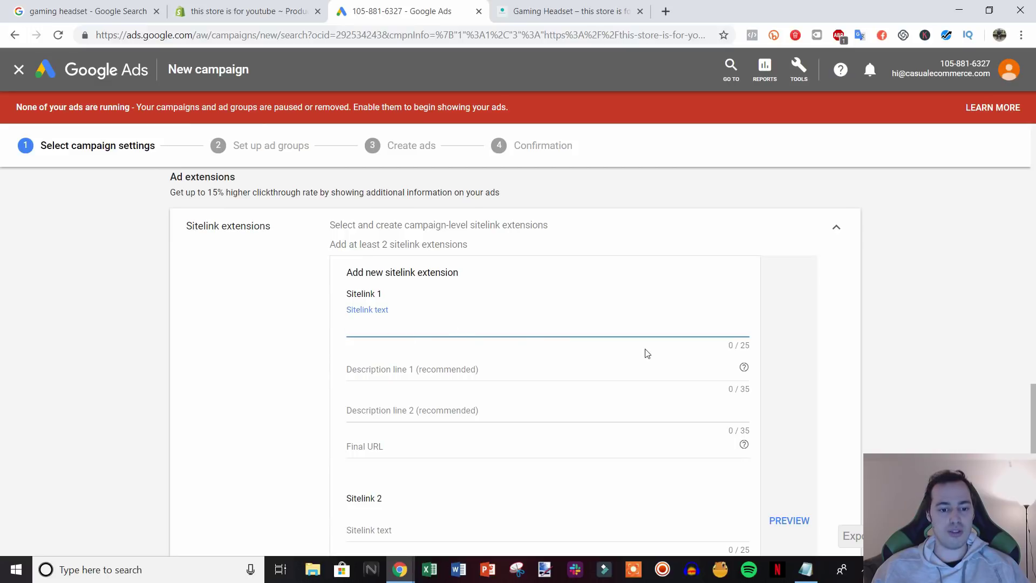
type("sample page")
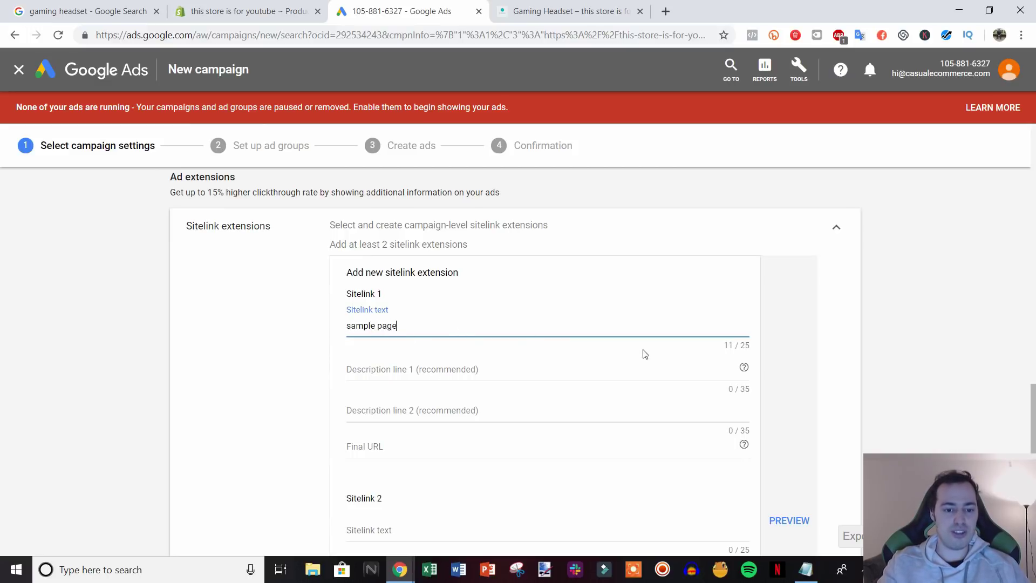
left_click(396, 452)
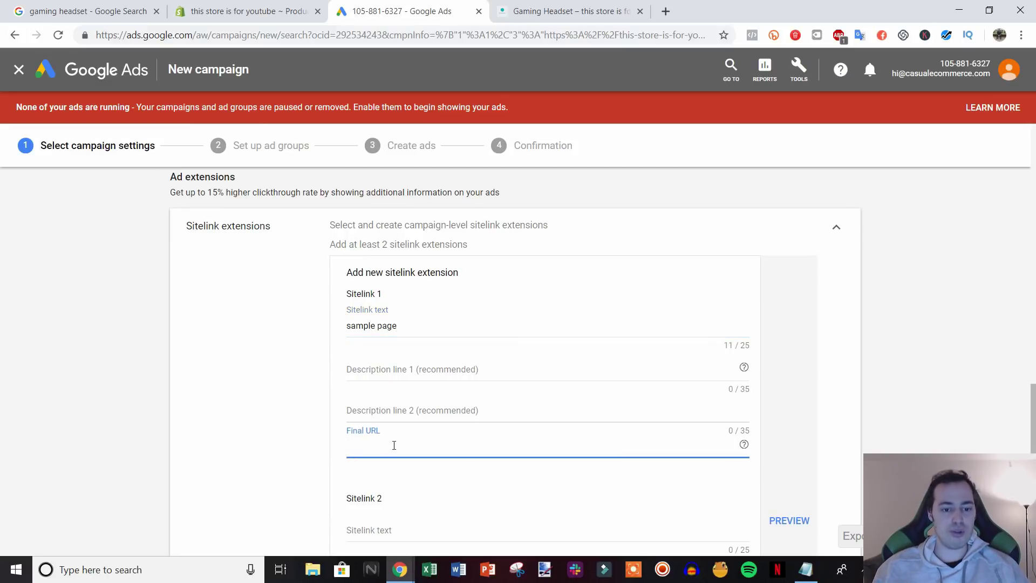
scroll(651, 470, "down", 2)
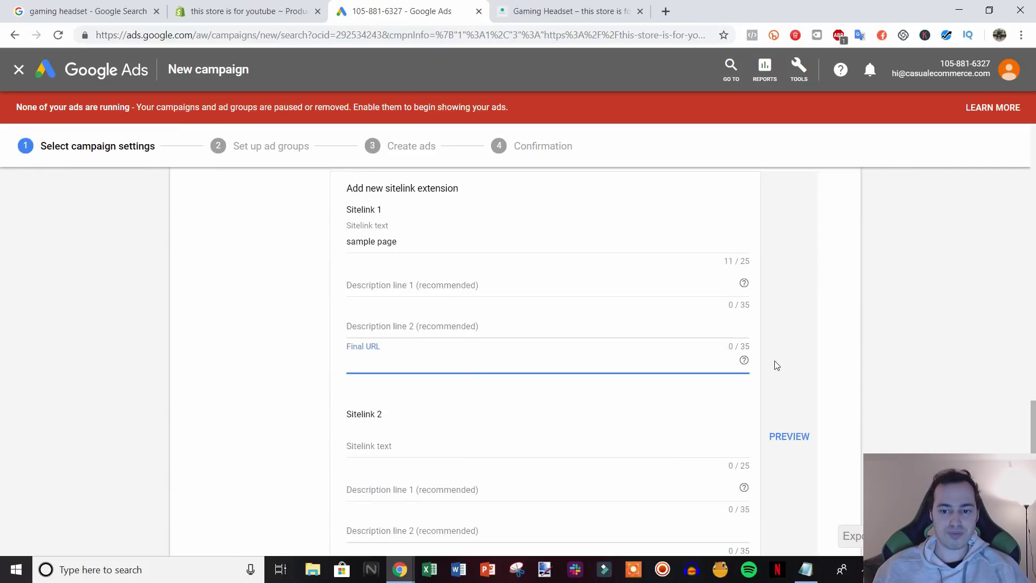
scroll(774, 365, "up", 2)
left_click(831, 233)
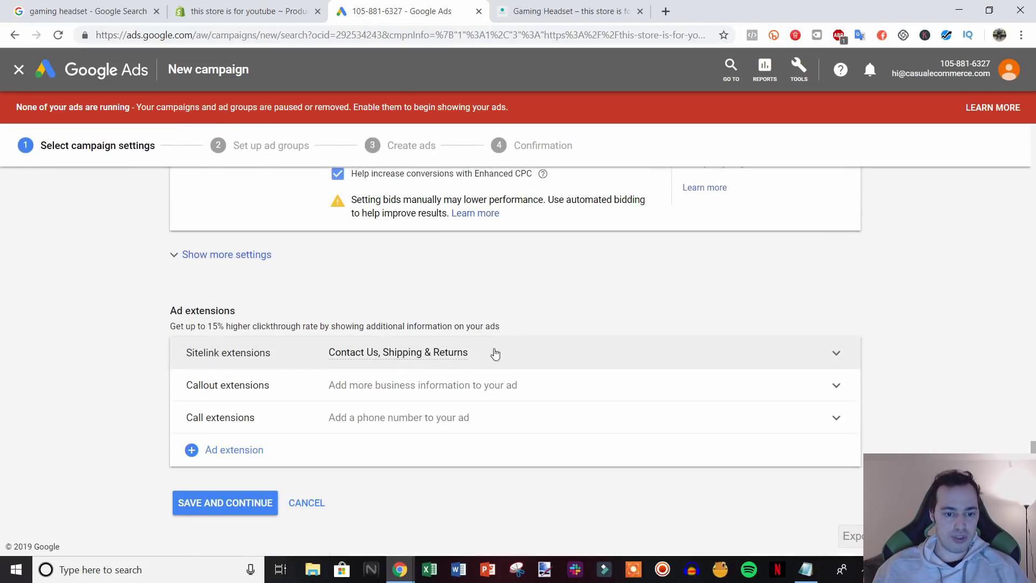
Expand the callout extensions and examine the callout phrases in the ad descriptions of the Google results for gaming headset
left_click(590, 385)
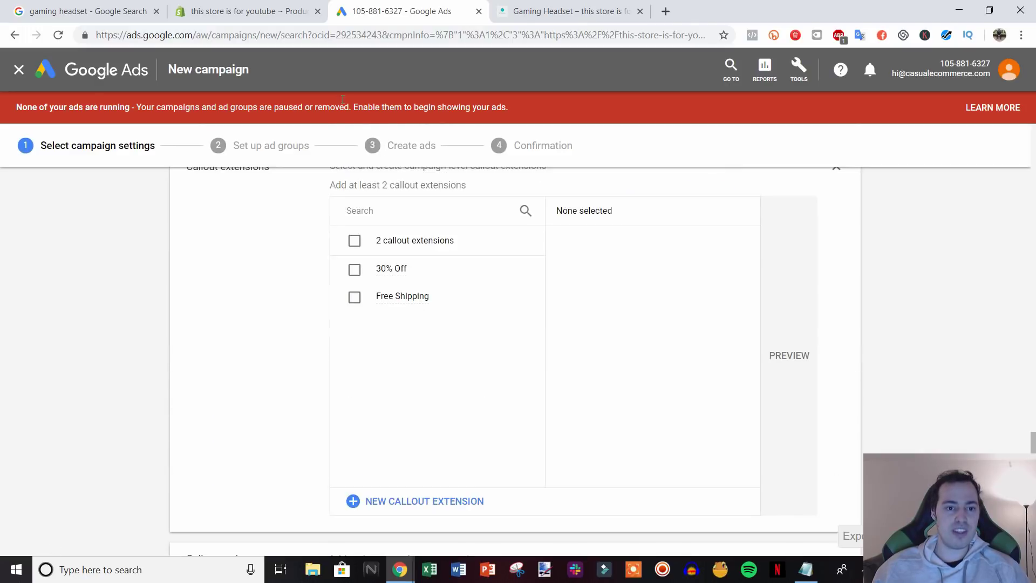
scroll(463, 386, "up", 2)
key("ctrl+1")
left_click(384, 447)
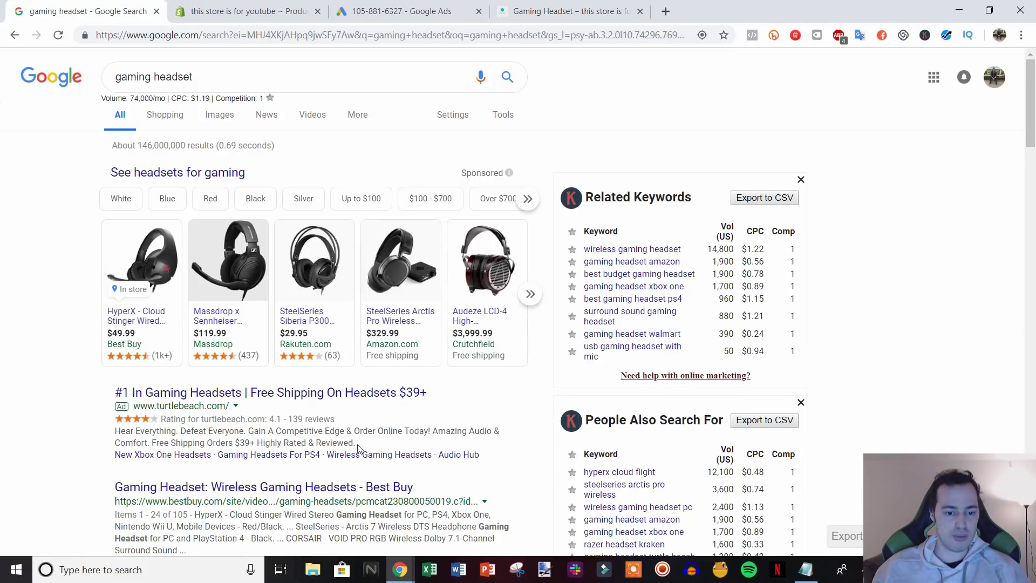
scroll(452, 445, "down", 1)
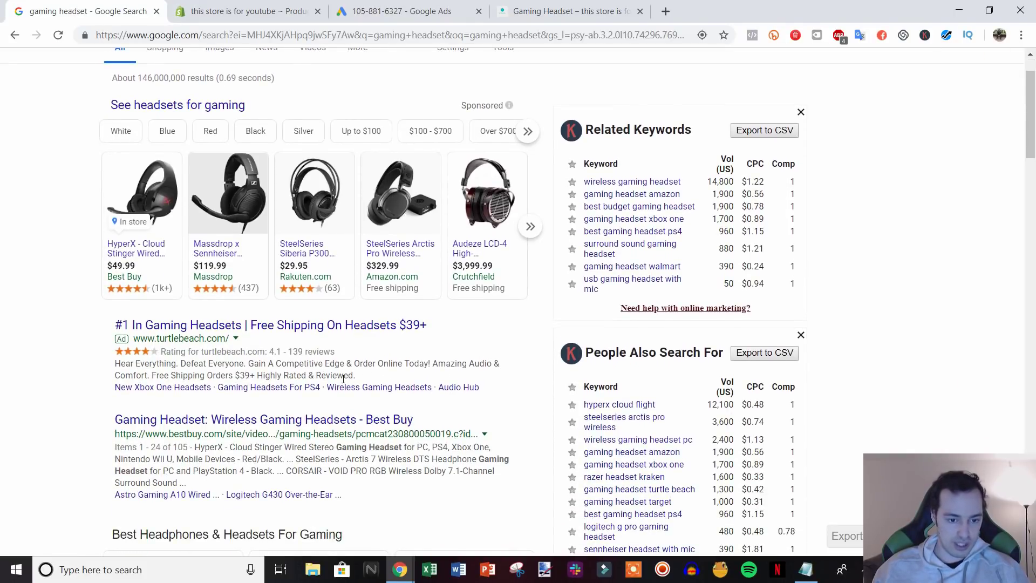
scroll(467, 424, "down", 8)
scroll(466, 424, "down", 15)
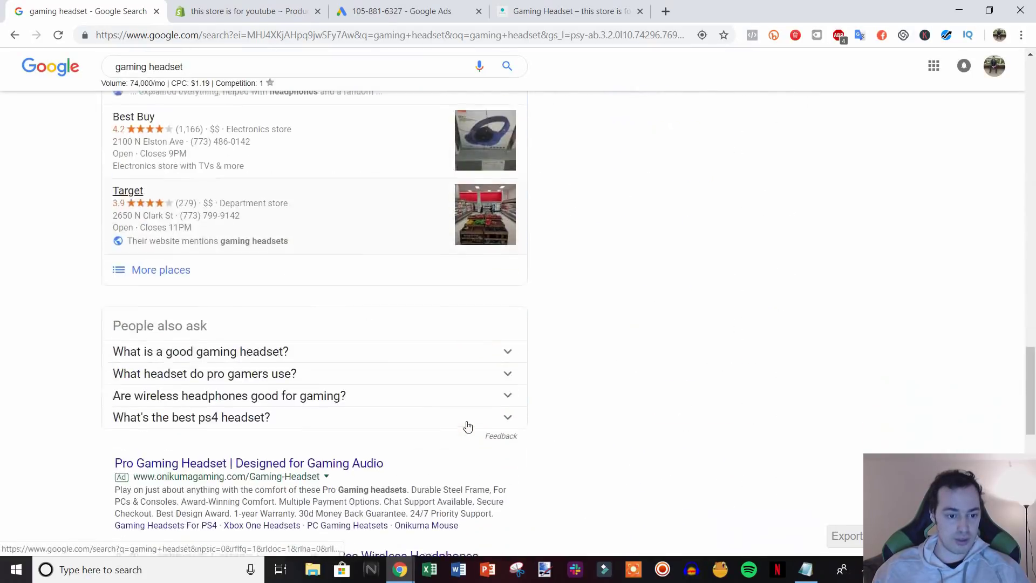
scroll(469, 425, "up", 1)
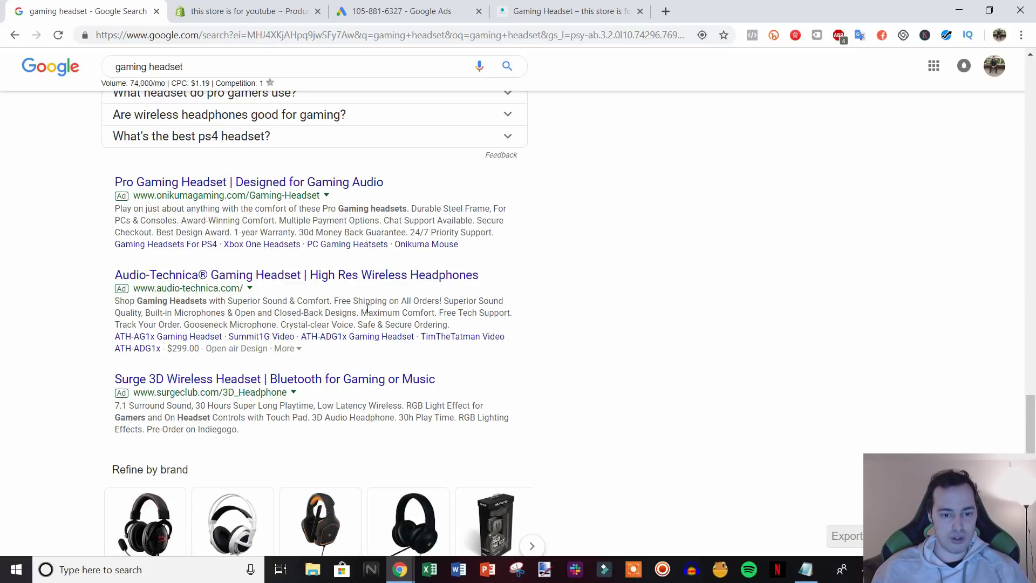
left_click_drag(360, 313, 455, 326)
left_click(453, 324)
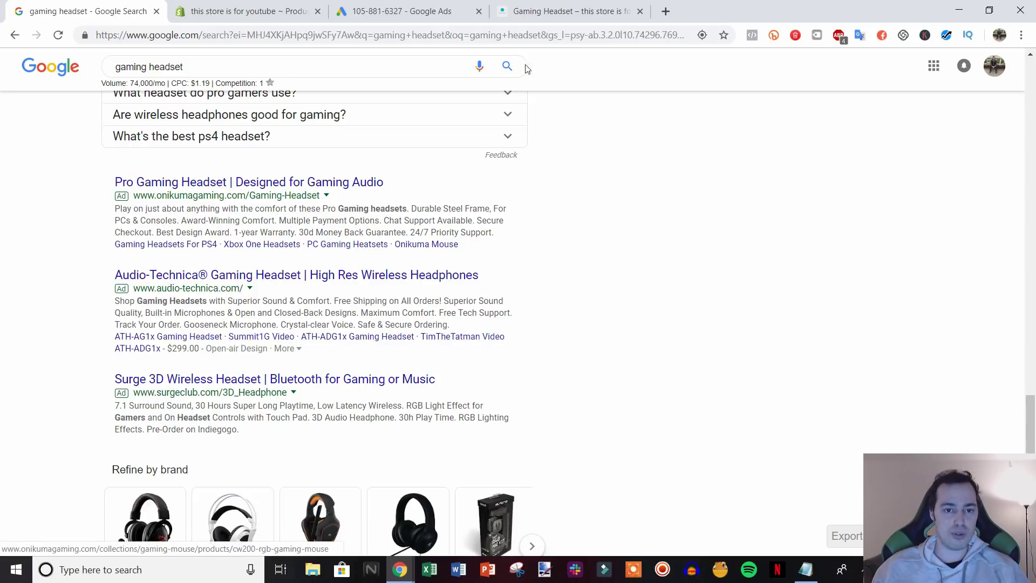
Return to the campaign setup, add the Free Shipping and 30% Off callouts, and save the campaign settings
left_click(410, 11)
scroll(878, 407, "down", 3)
scroll(883, 392, "up", 3)
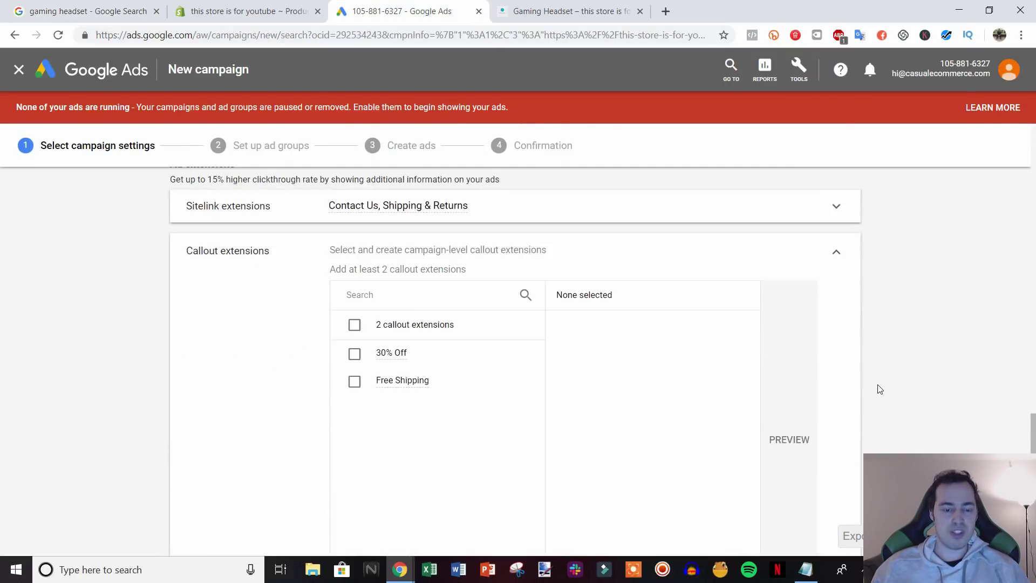
left_click(440, 381)
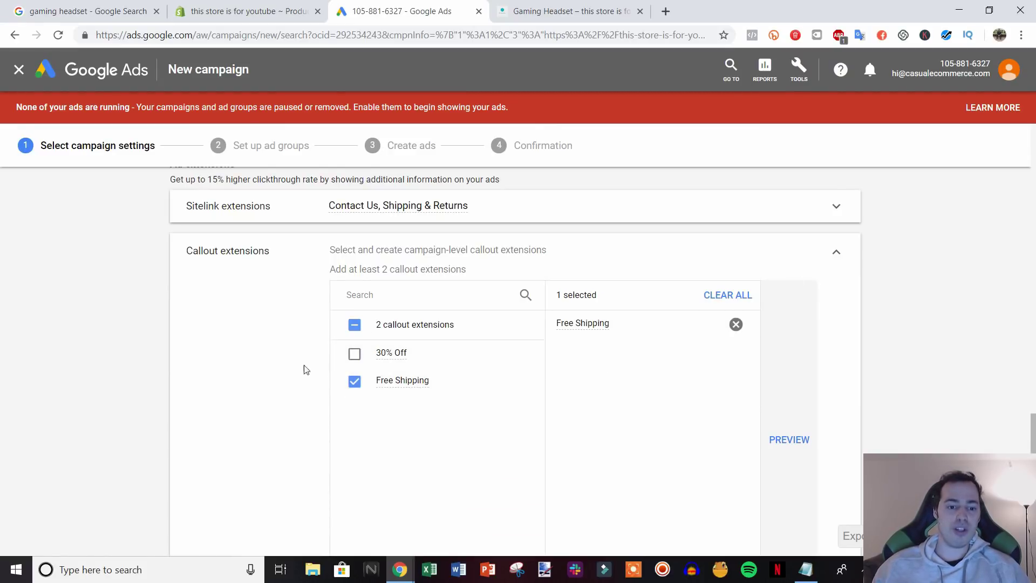
left_click(445, 367)
scroll(313, 437, "down", 4)
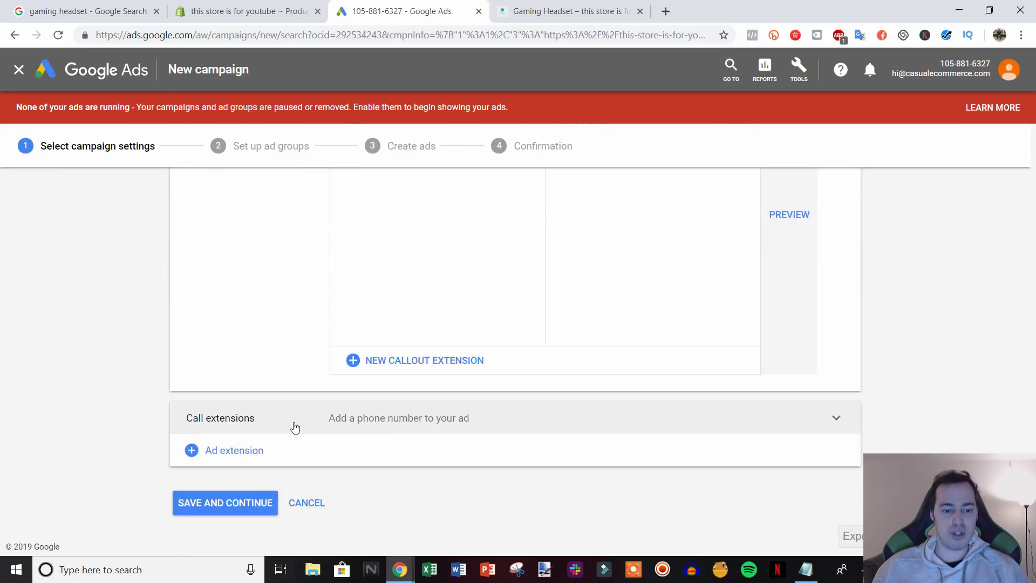
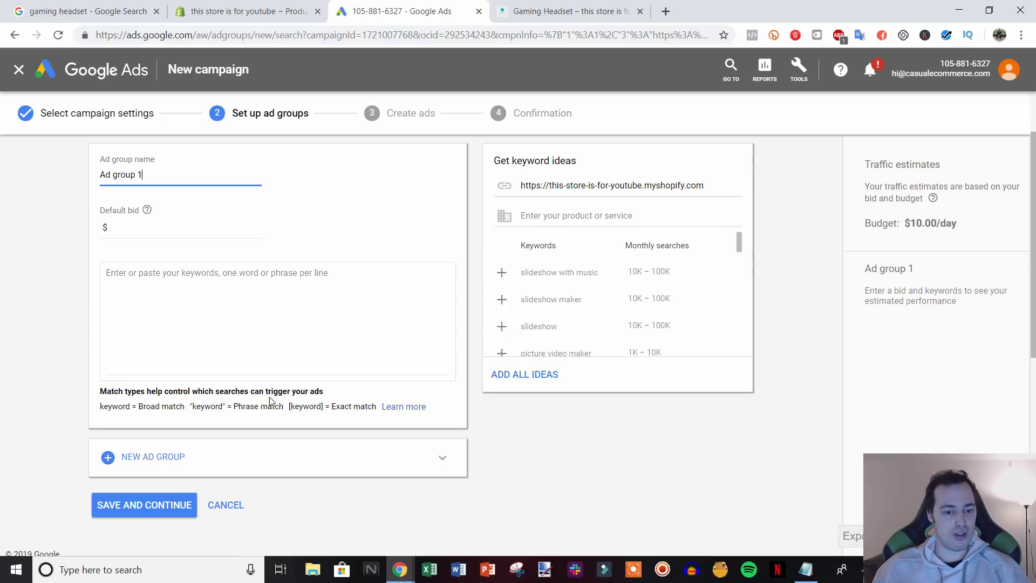
Enter the exact match keyword [gaming headset] in the keyword list of Ad group 1
left_click(195, 282)
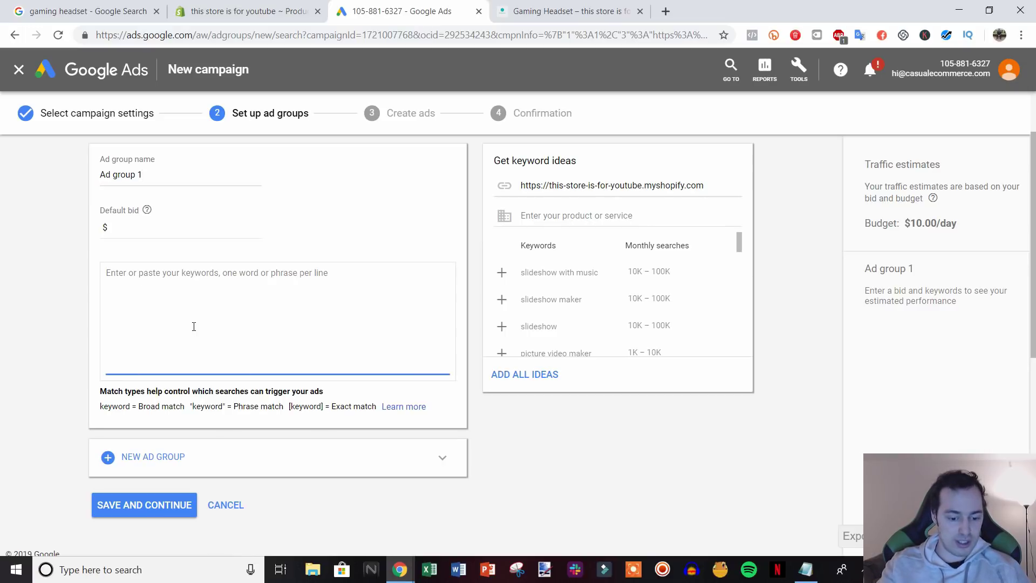
type("gaming he")
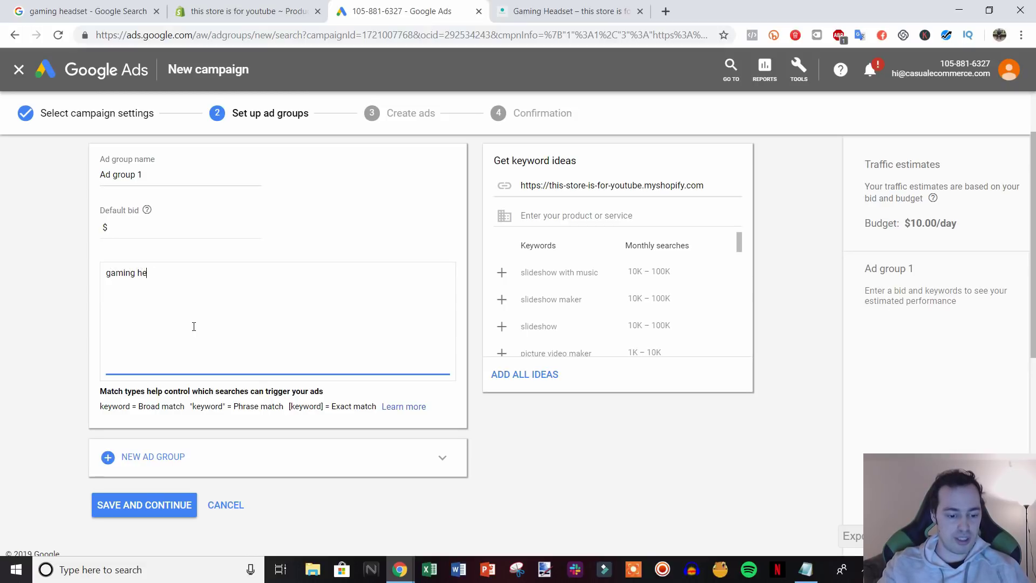
type("adset")
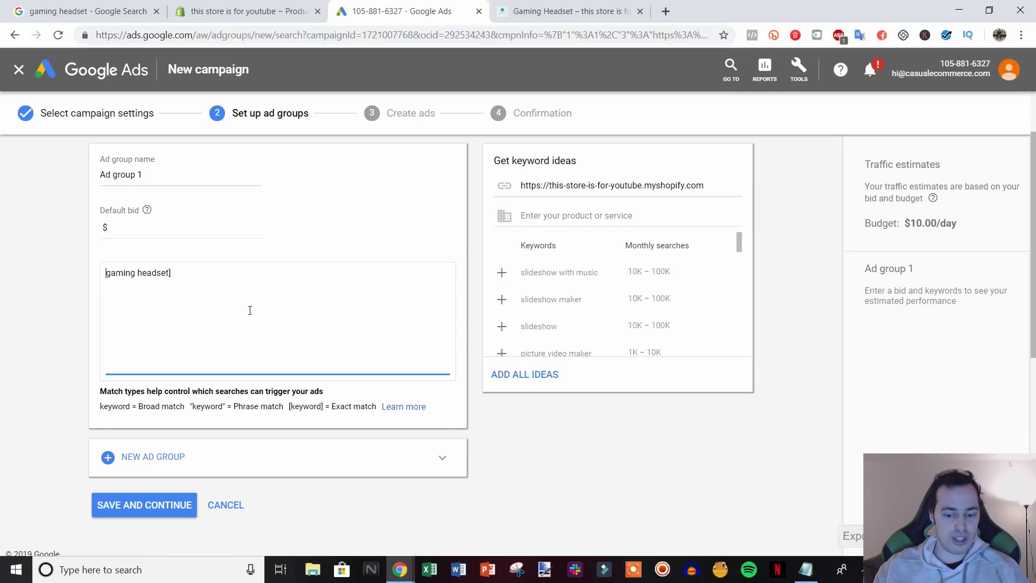
type("[")
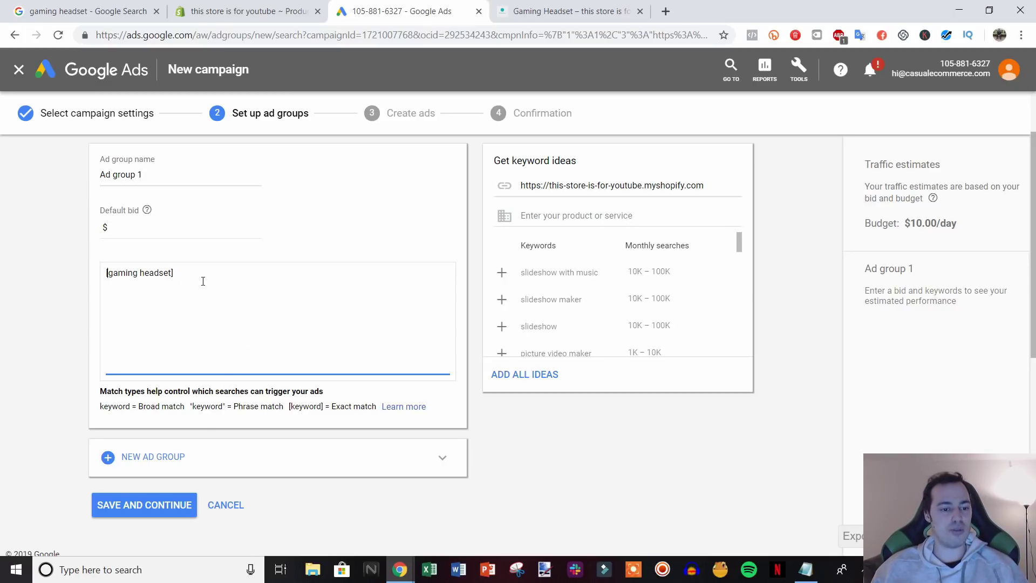
Change the gaming headset keyword to phrase match by replacing its square brackets with quotation marks
key("BackSpace")
type("\"")
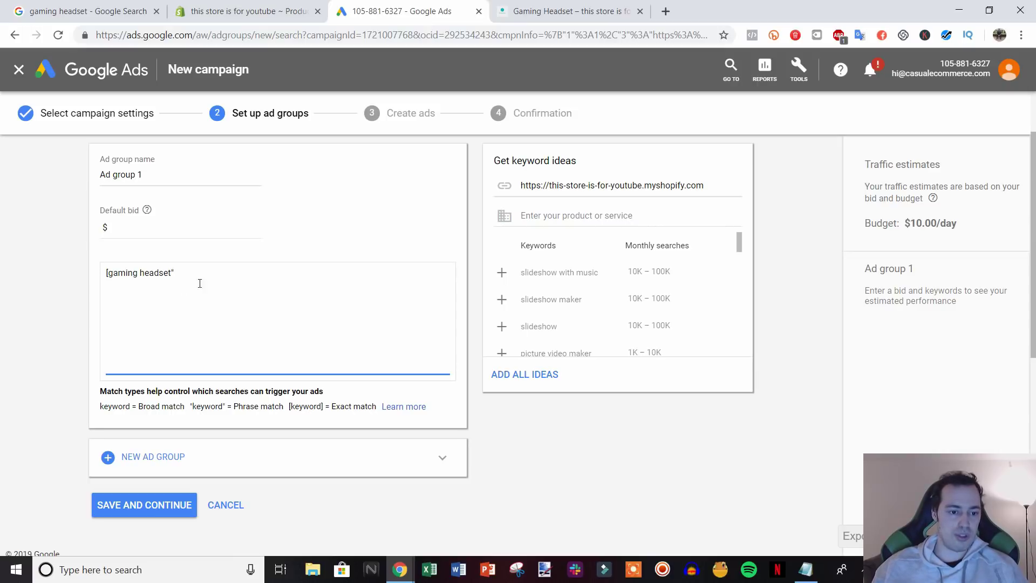
left_click(108, 273)
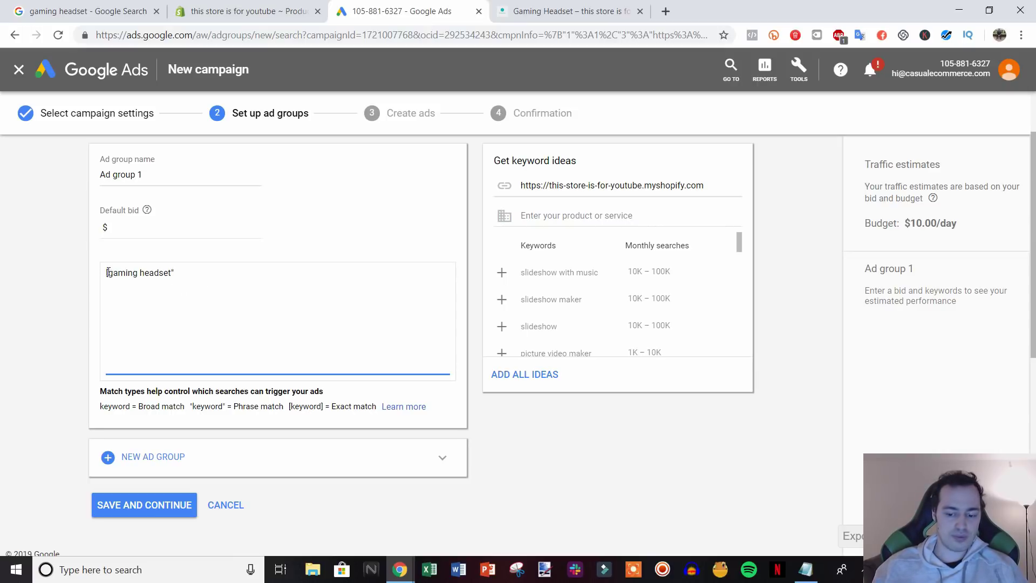
key("BackSpace")
type("\"")
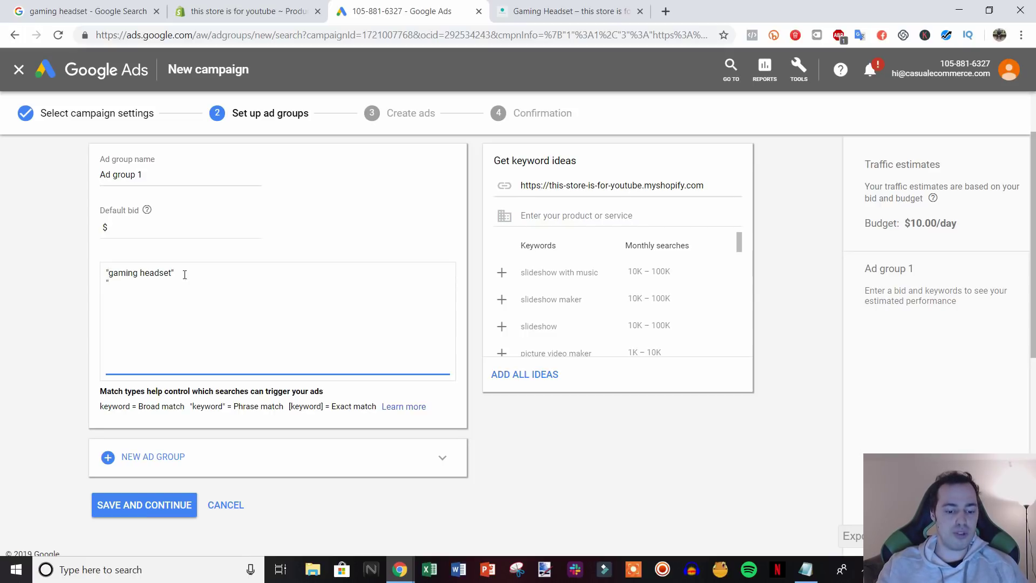
Add the phrase match keywords "gaming headset pc" and "gaming headset ps4" on separate lines of the keyword list
type("gaming headset pc\"")
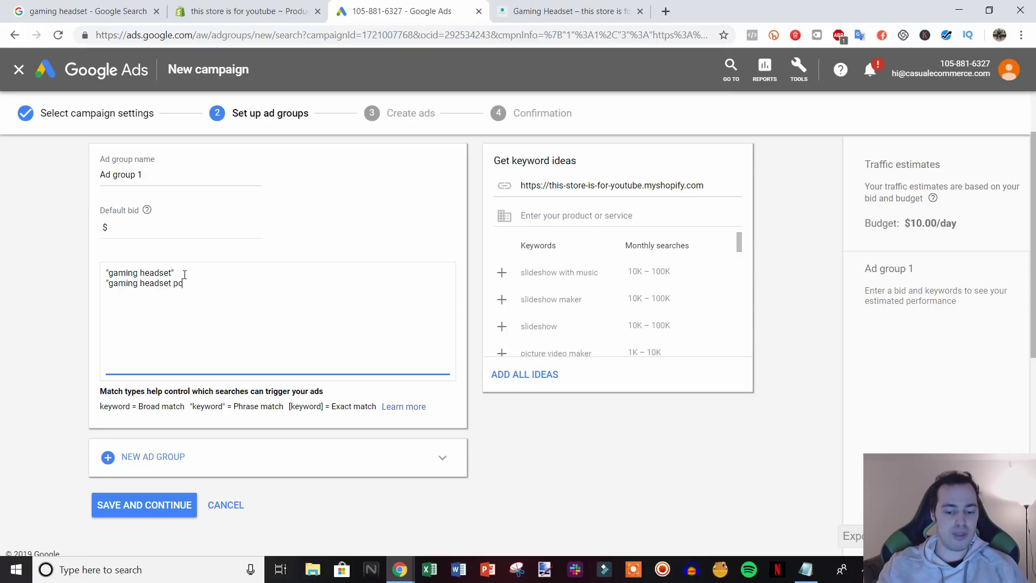
key("Return")
type("\"gaming headset ps4\"")
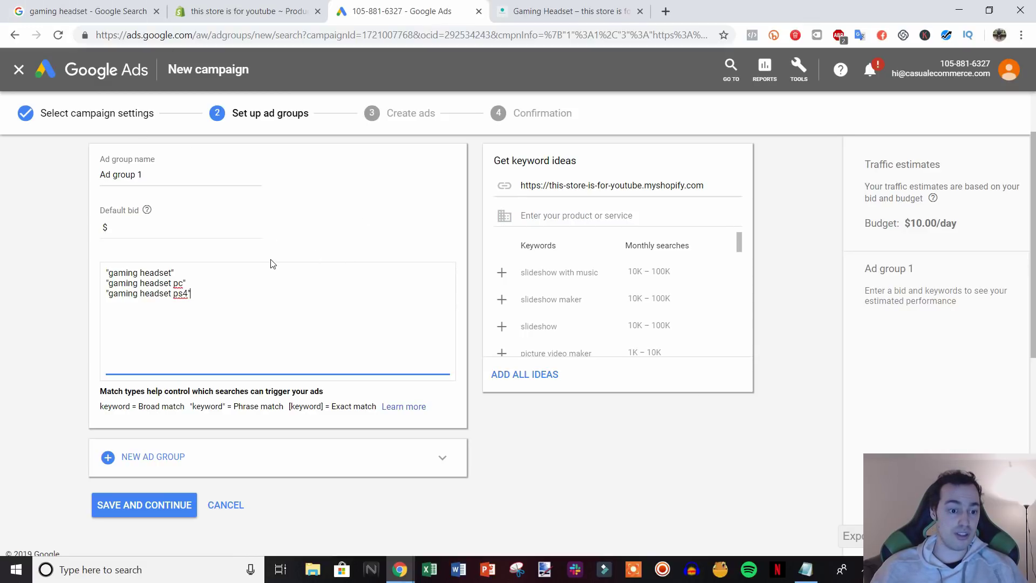
left_click_drag(175, 272, 104, 279)
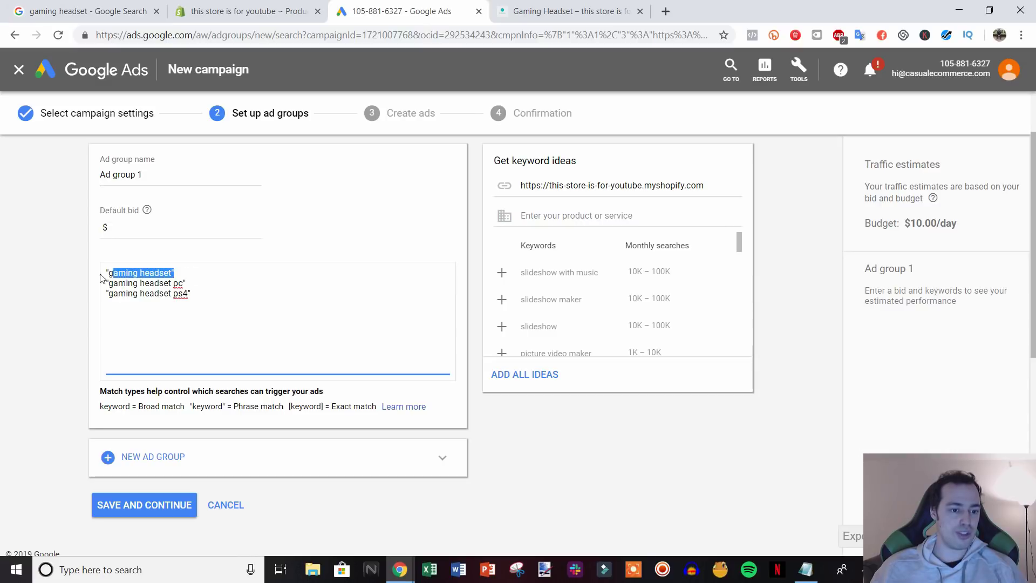
left_click(221, 274)
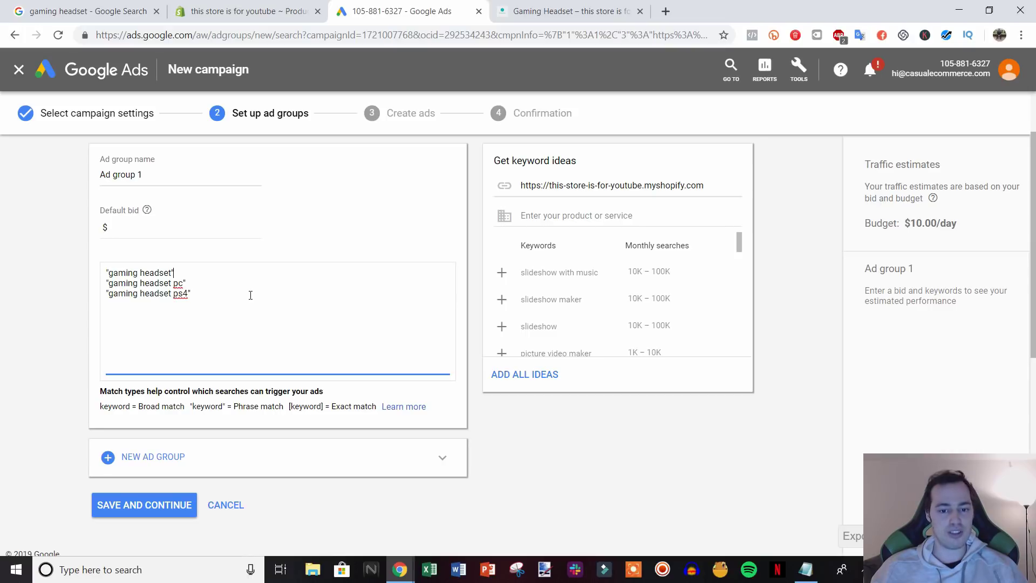
scroll(272, 352, "up", 2)
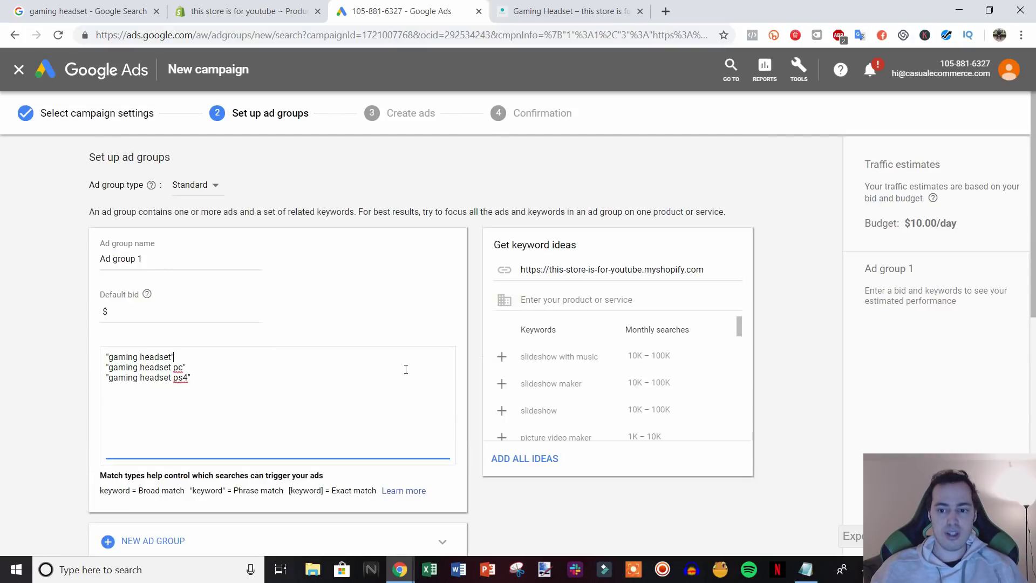
scroll(377, 426, "down", 2)
scroll(346, 432, "up", 2)
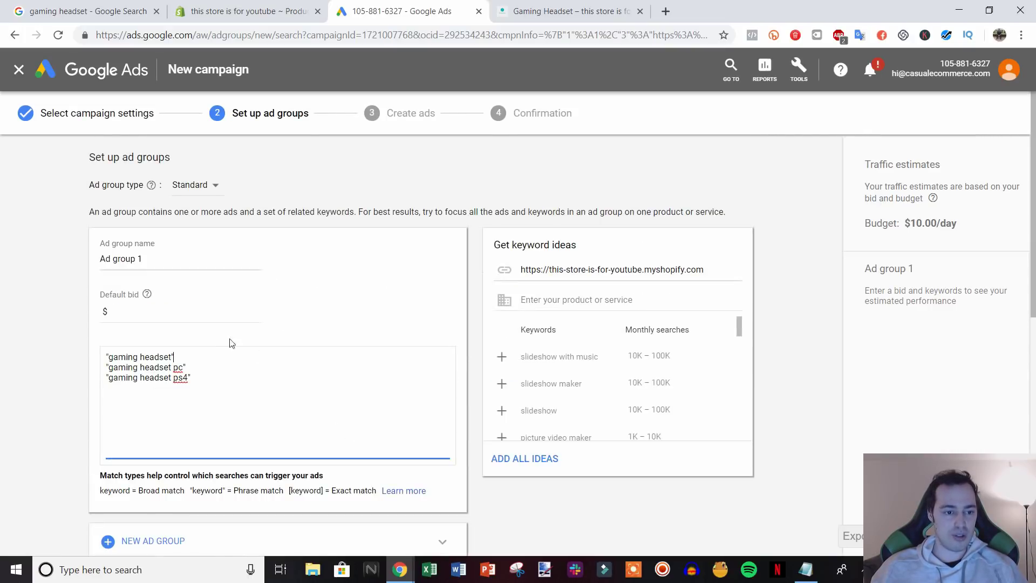
Set the default bid of Ad group 1 to $1 to get its traffic estimates
left_click(197, 313)
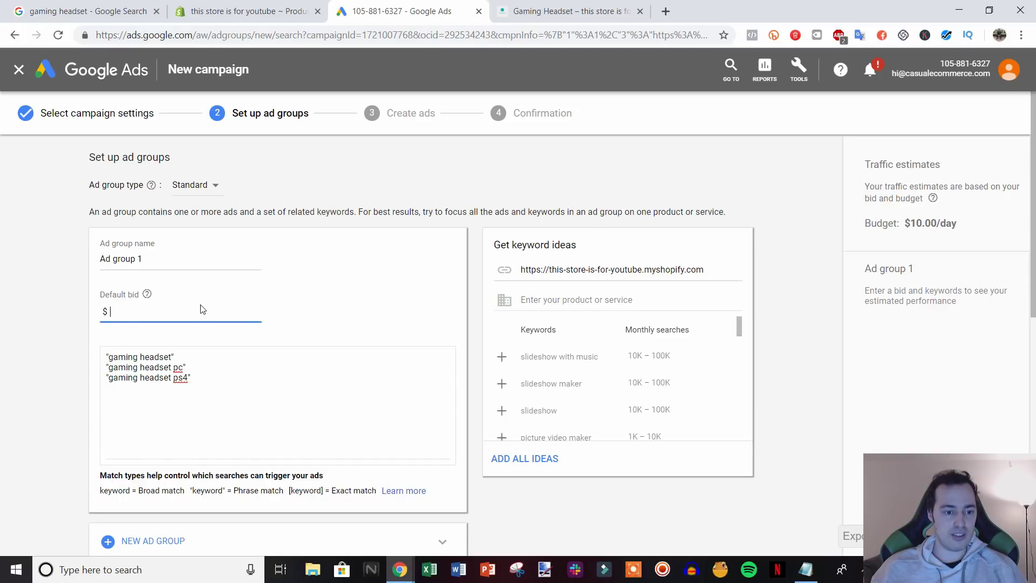
type("1")
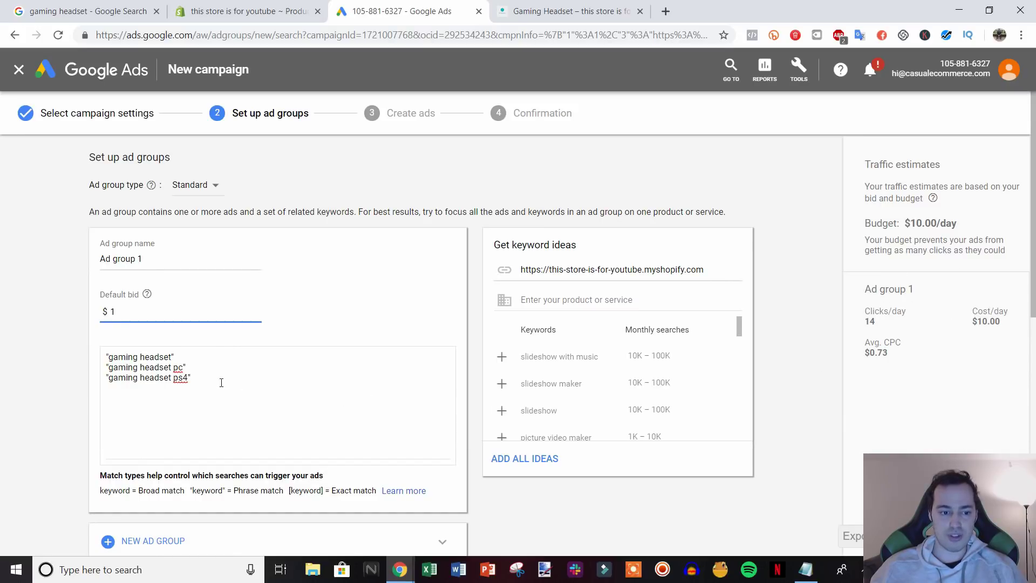
left_click(87, 384)
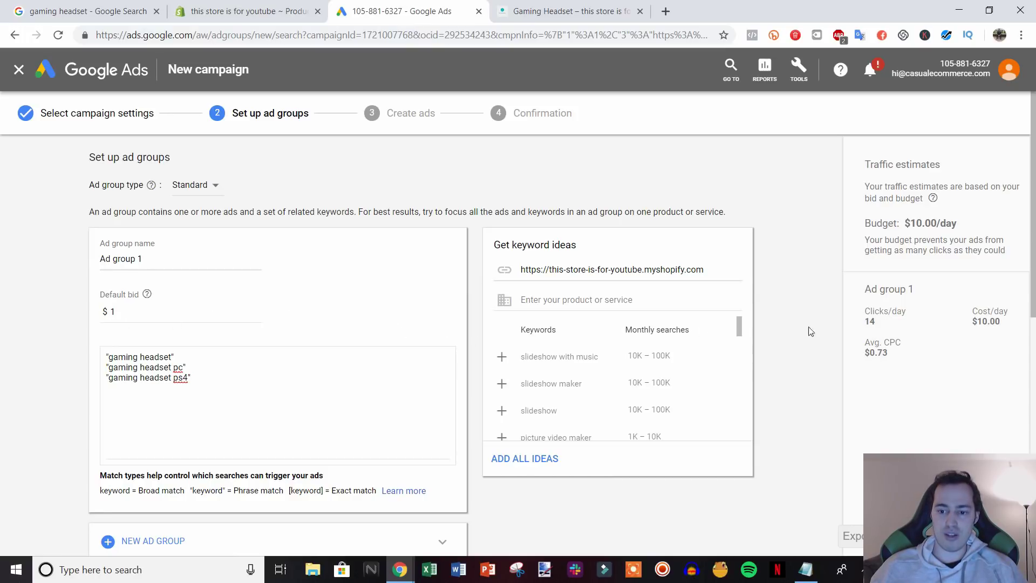
Try default bids of $0.8 and $0.7 for Ad group 1 to compare their traffic estimates
left_click(143, 313)
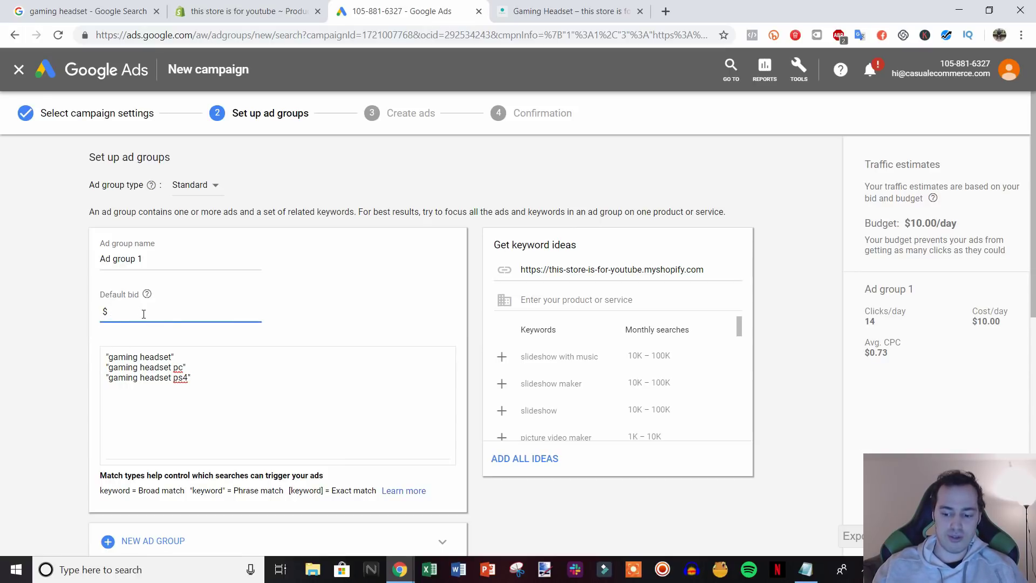
type(".8")
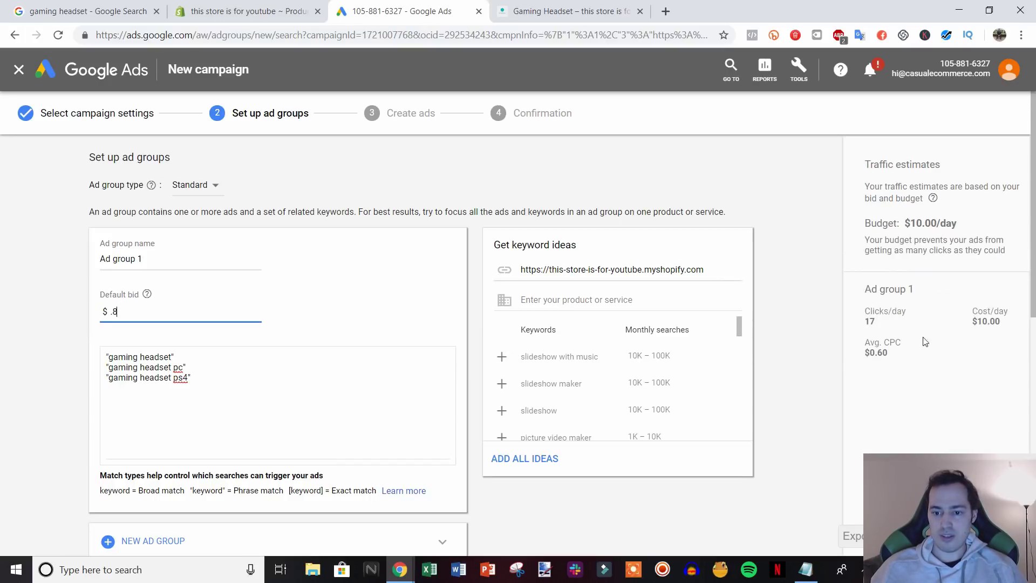
key("BackSpace")
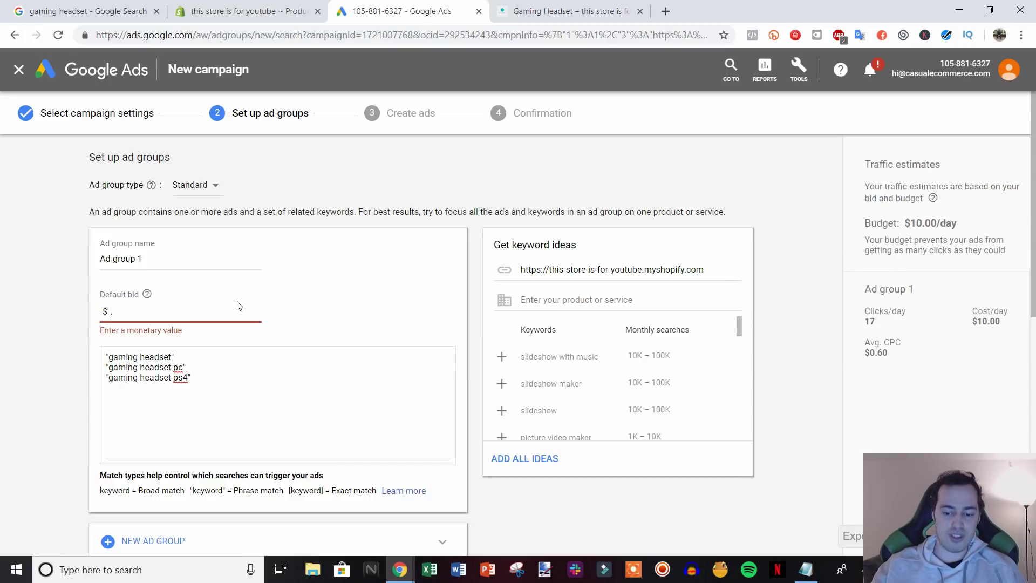
type("7")
left_click(93, 327)
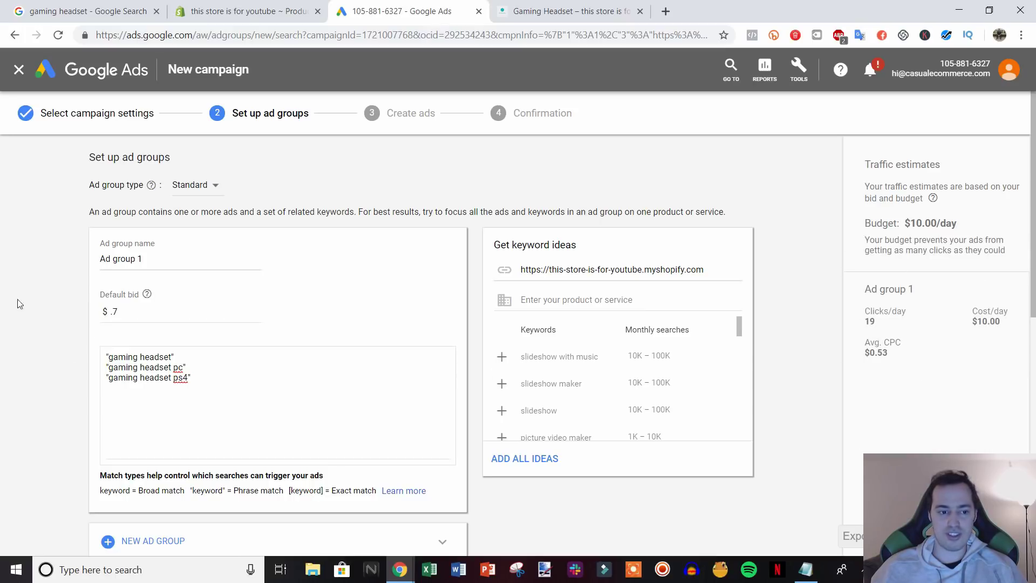
Try a default bid of $0.5 for Ad group 1 and check its traffic estimates
left_click(171, 313)
key("BackSpace")
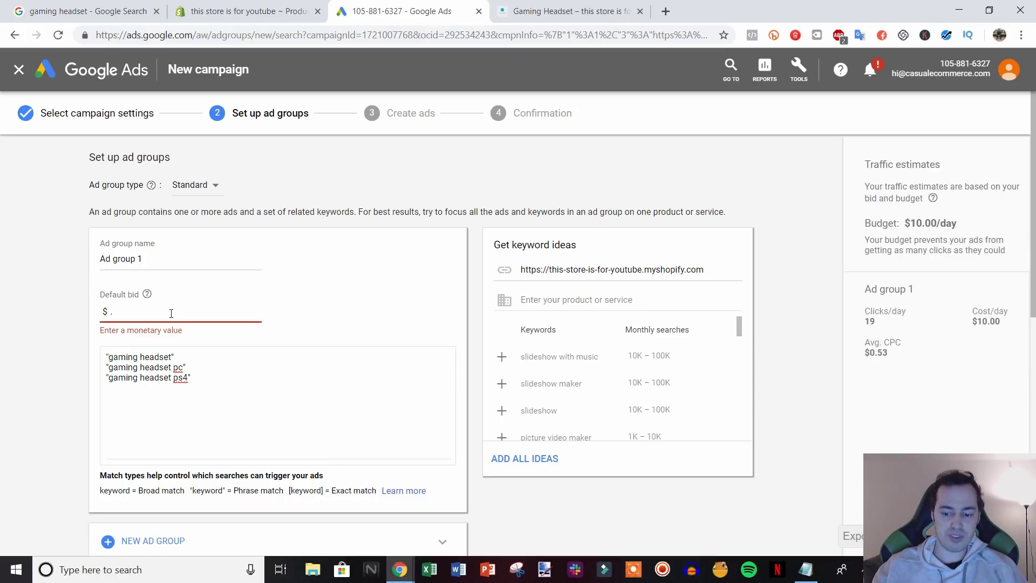
type("9")
key("BackSpace")
type("5")
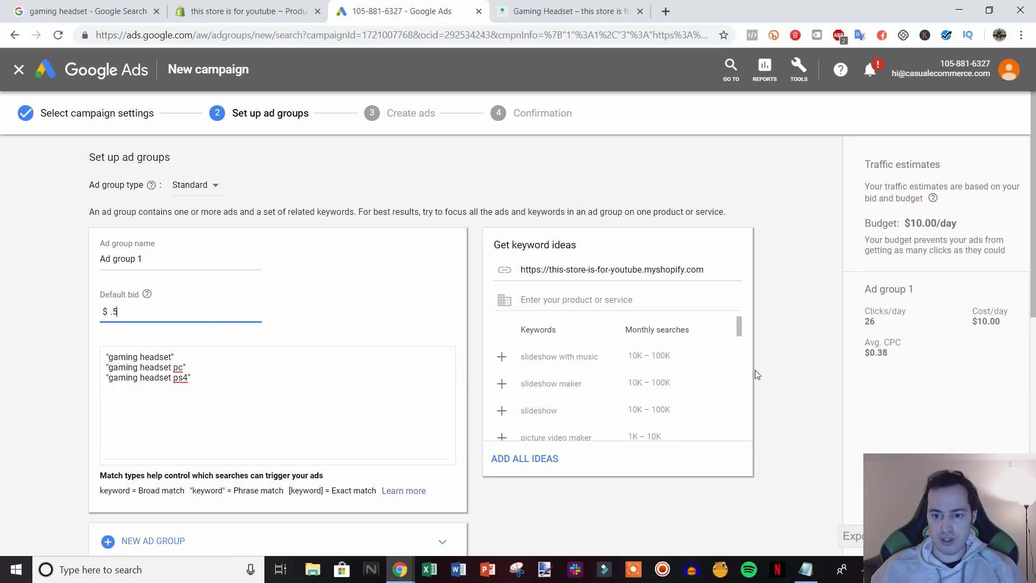
left_click(60, 339)
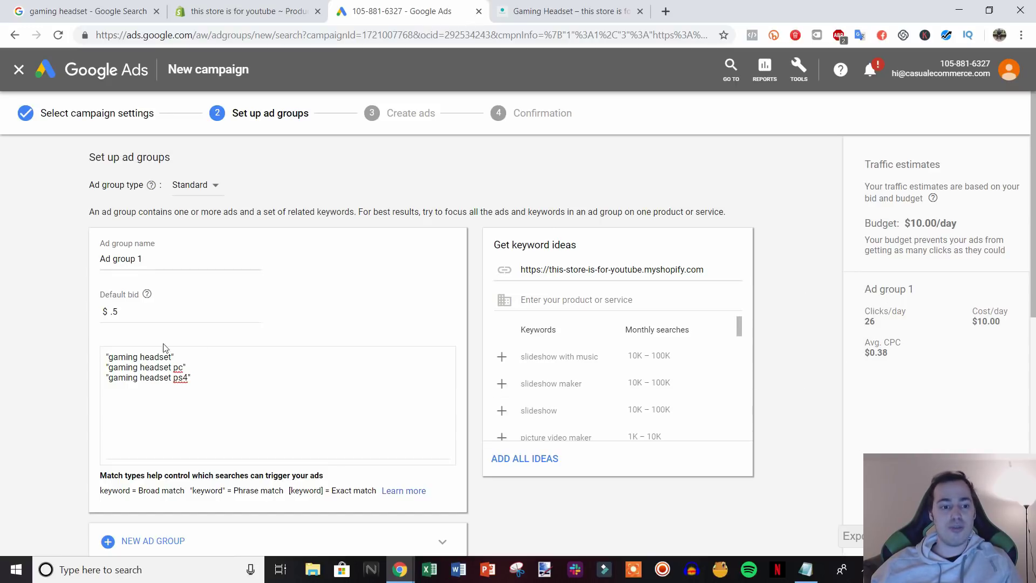
left_click(137, 315)
left_click(56, 329)
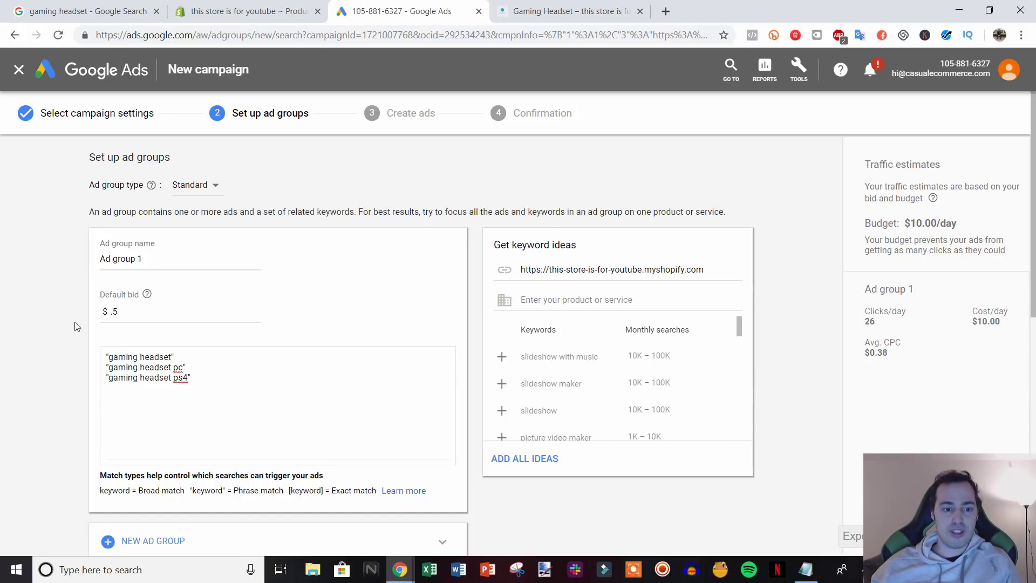
Try a default bid of $0.2 for Ad group 1 to see its traffic estimates
left_click(155, 316)
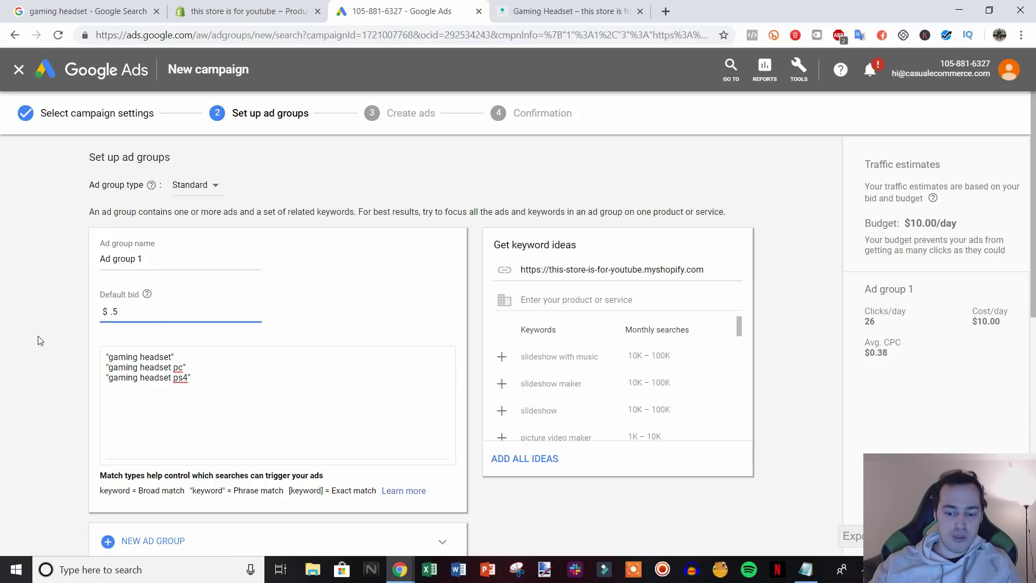
key("BackSpace")
key("BackSpace")
type(".2")
left_click(38, 340)
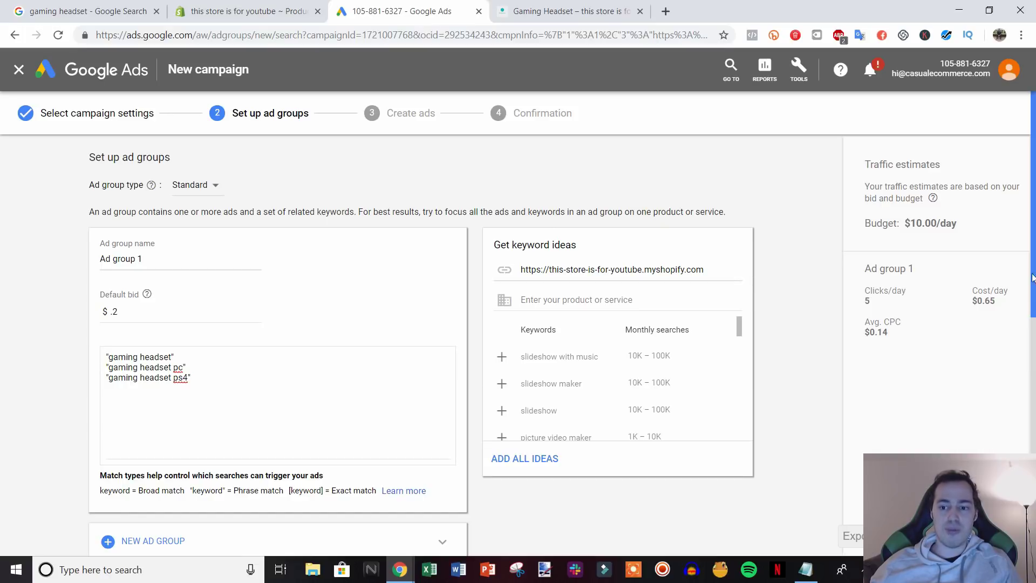
Set the default bid of Ad group 1 back to $0.5 and refresh its traffic estimates
left_click(160, 309)
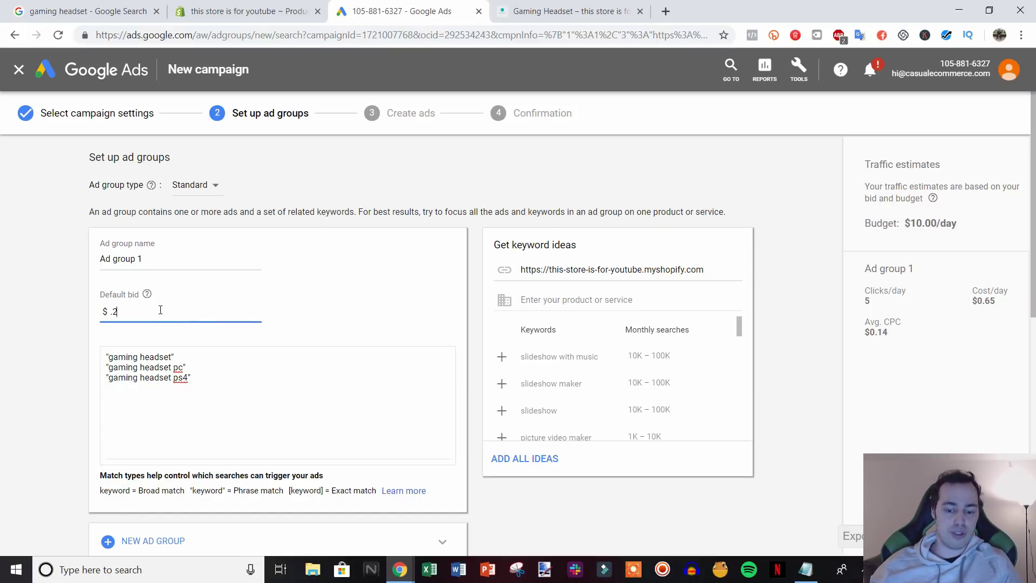
key("BackSpace")
key("BackSpace")
type(".5")
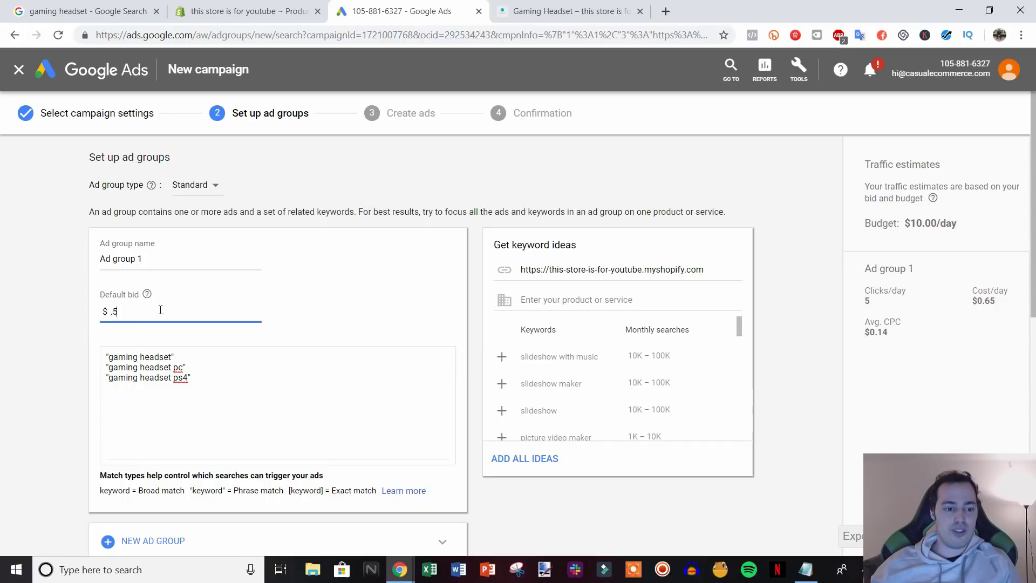
left_click(62, 367)
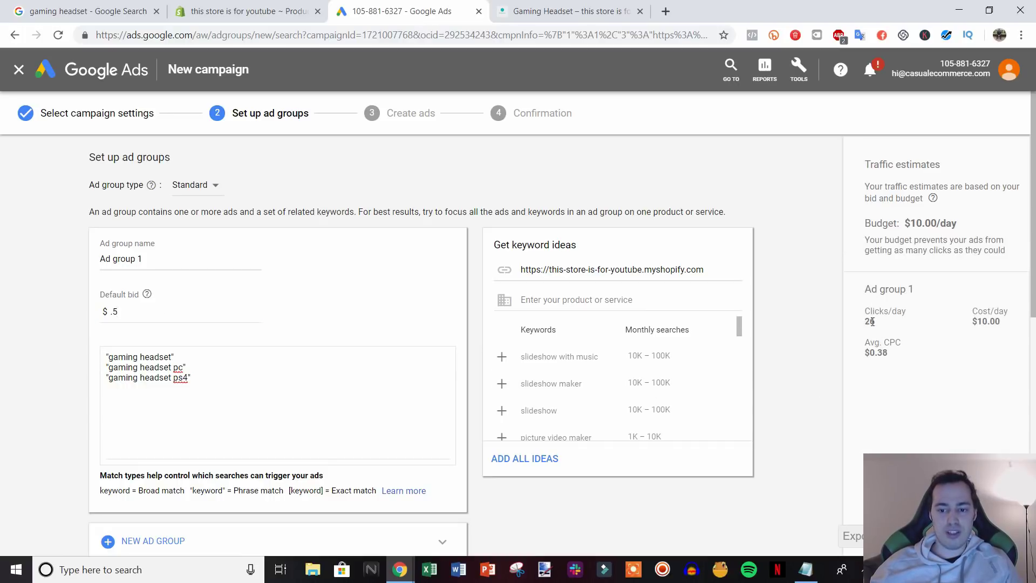
Save the ad group setup and continue to creating the ads
scroll(120, 410, "down", 2)
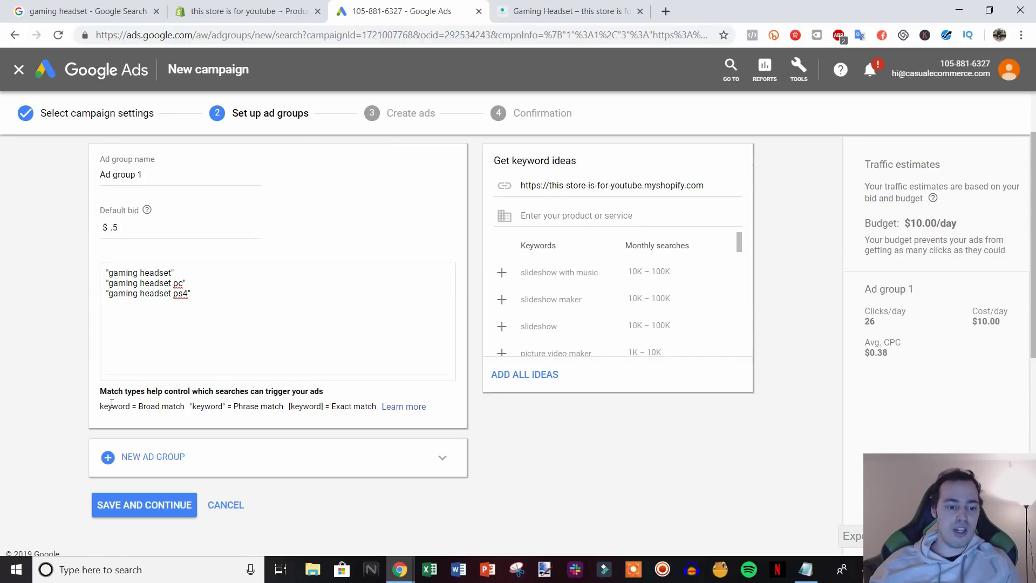
scroll(782, 372, "up", 2)
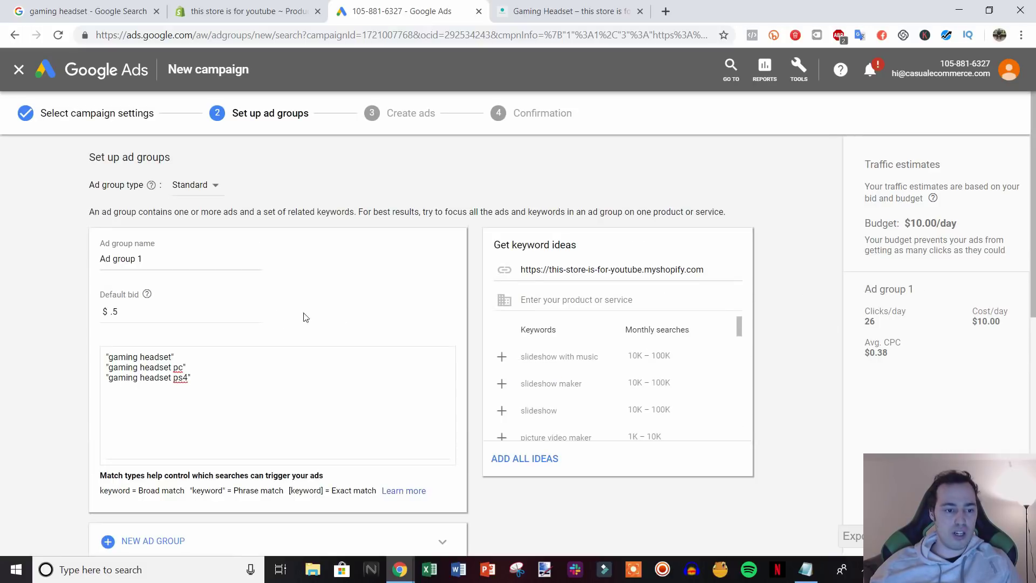
scroll(450, 327, "down", 2)
scroll(451, 328, "down", 2)
left_click(122, 426)
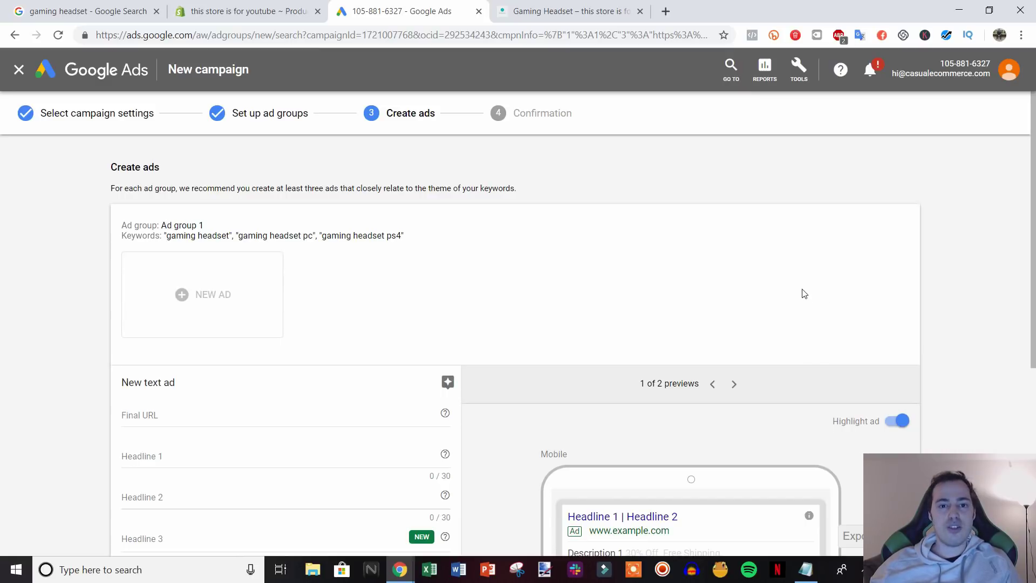
Copy the web address of the store's Gaming Headset product page and paste it as the new text ad's Final URL
scroll(1022, 288, "down", 2)
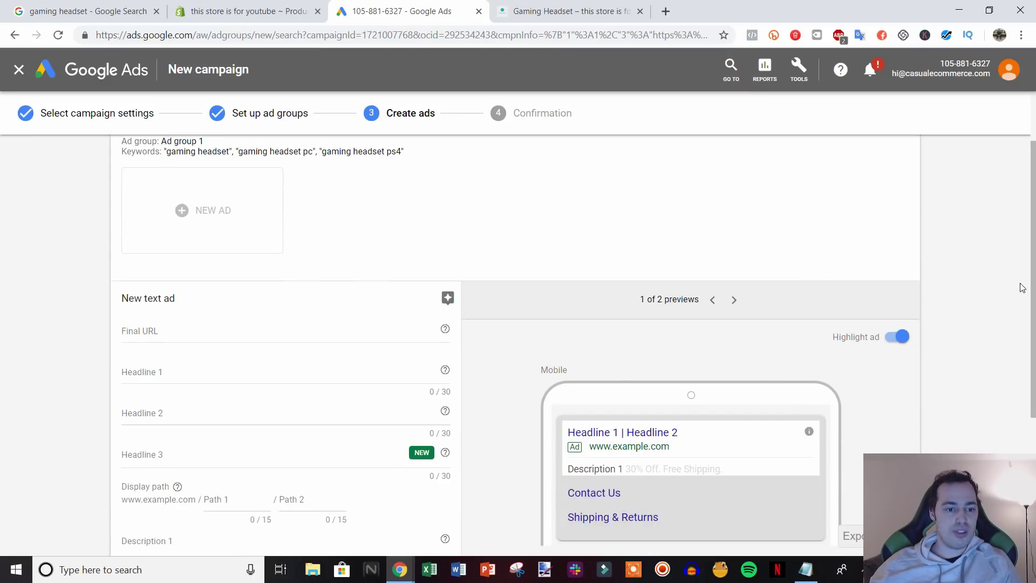
scroll(1022, 288, "up", 2)
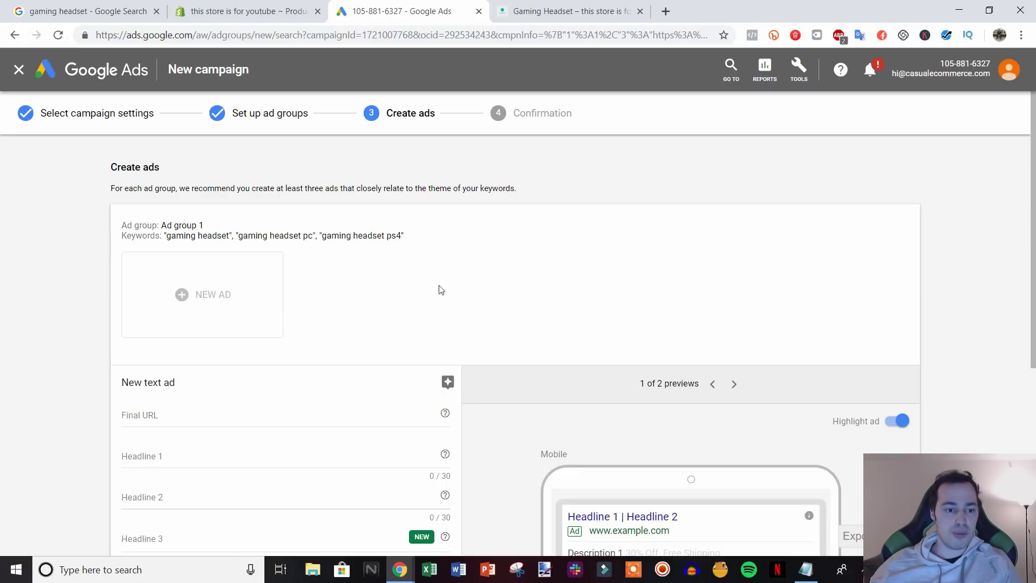
scroll(618, 284, "down", 2)
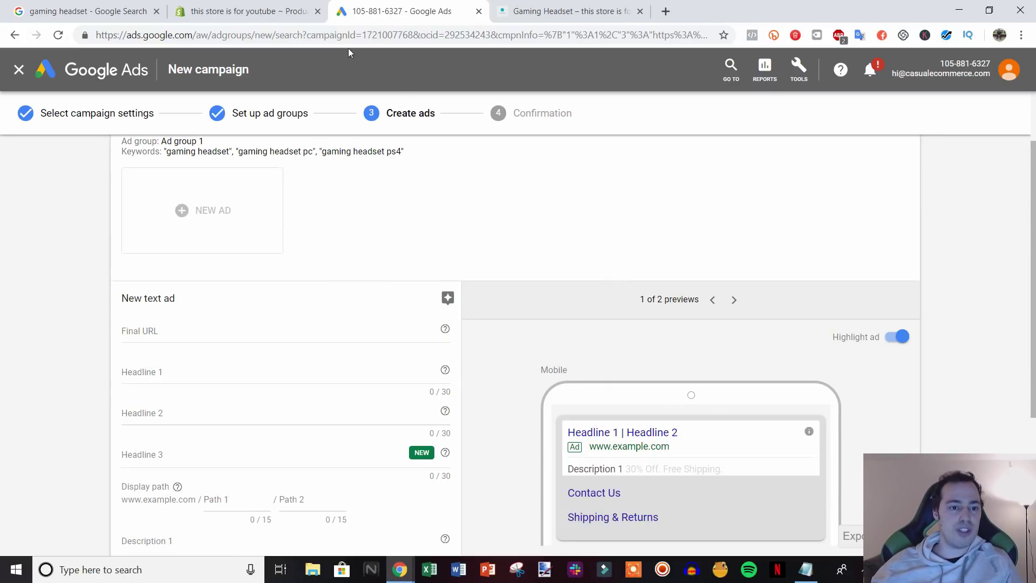
left_click(248, 11)
left_click(617, 11)
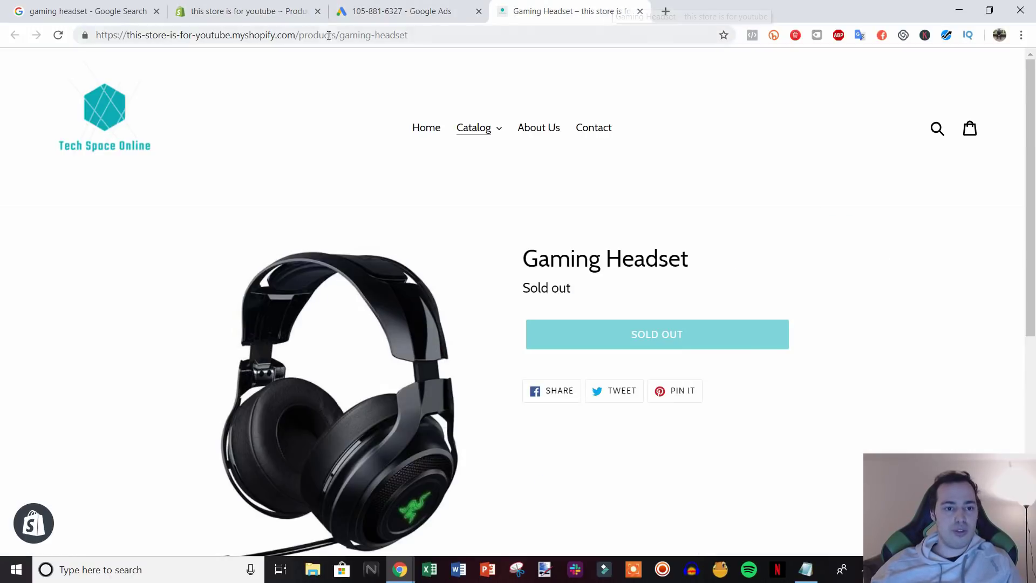
left_click(426, 36)
key("ctrl+c")
left_click(402, 10)
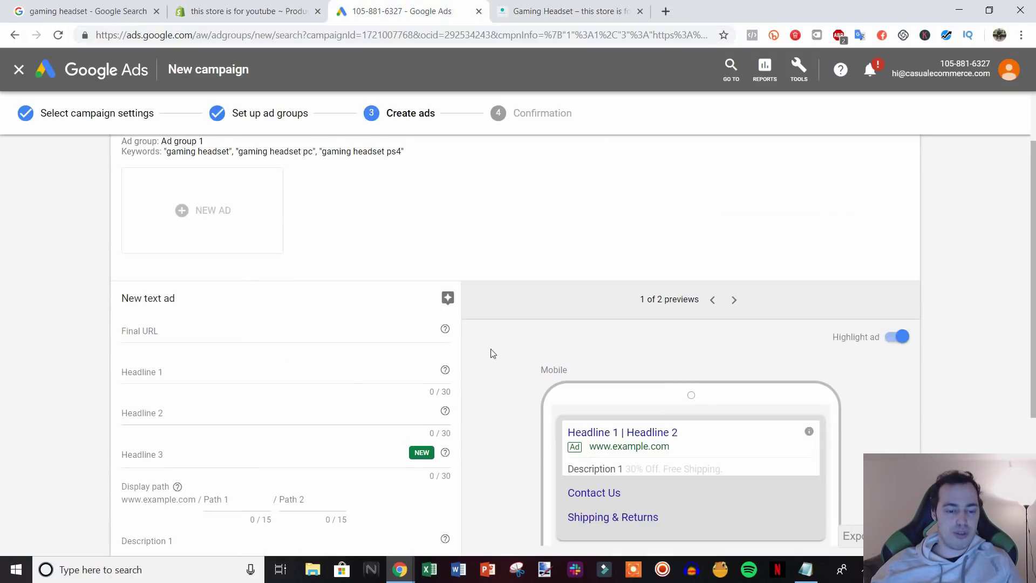
left_click(150, 330)
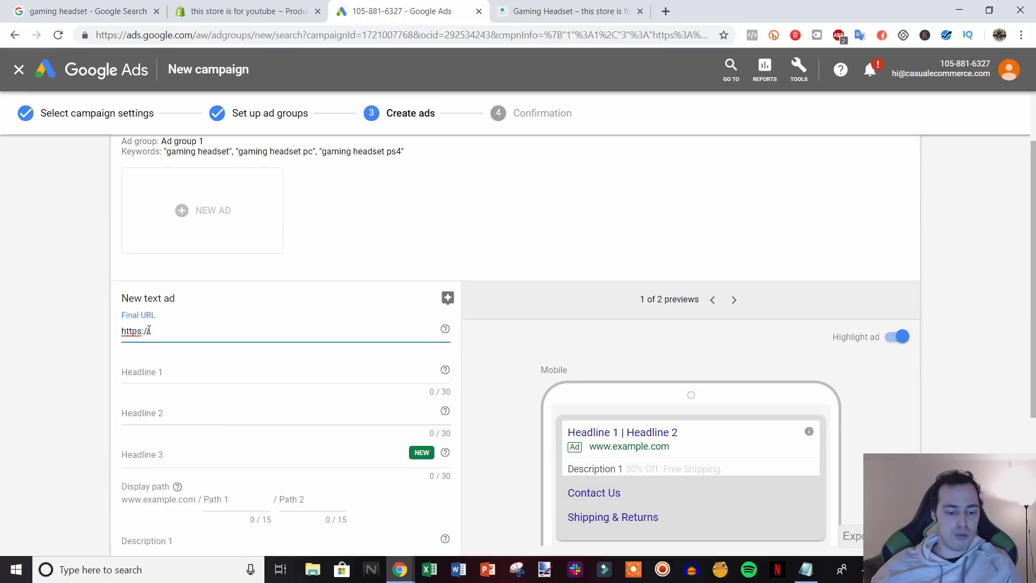
left_click_drag(149, 330, 111, 338)
key("ctrl+v")
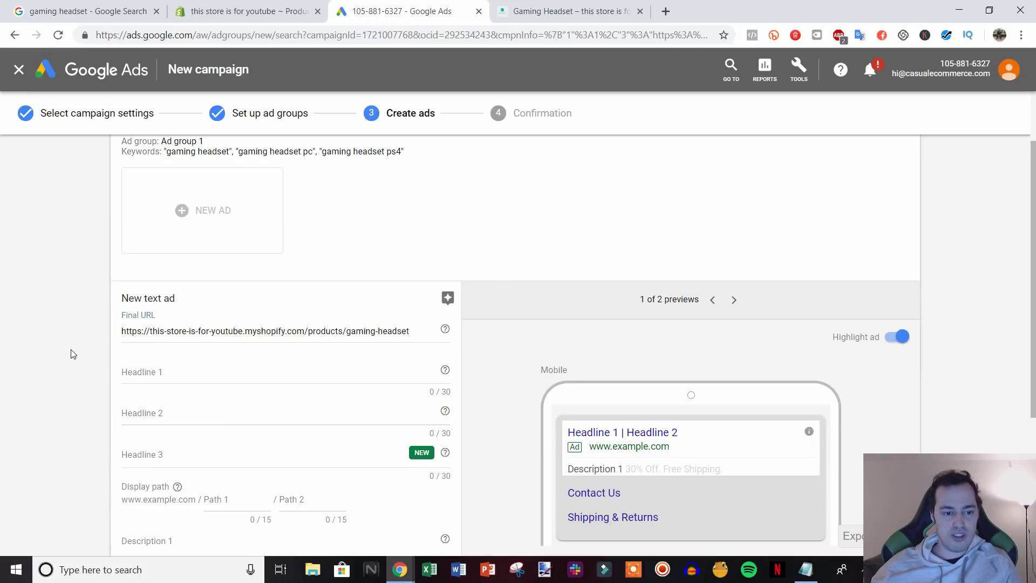
Enter "Tech Space Gaming Headset" as Headline 1 of the new text ad
scroll(322, 418, "down", 2)
left_click(160, 295)
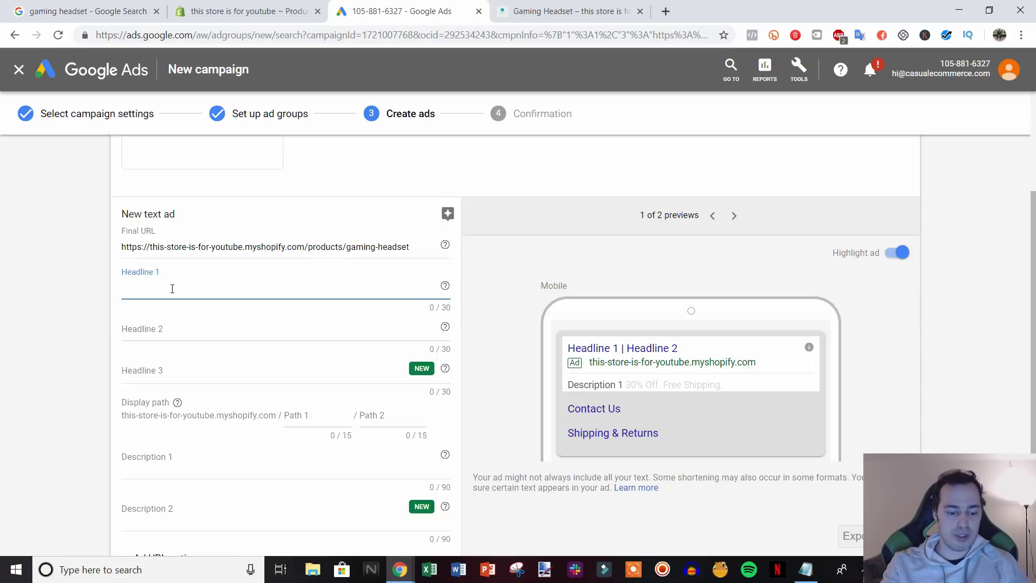
type("Tech")
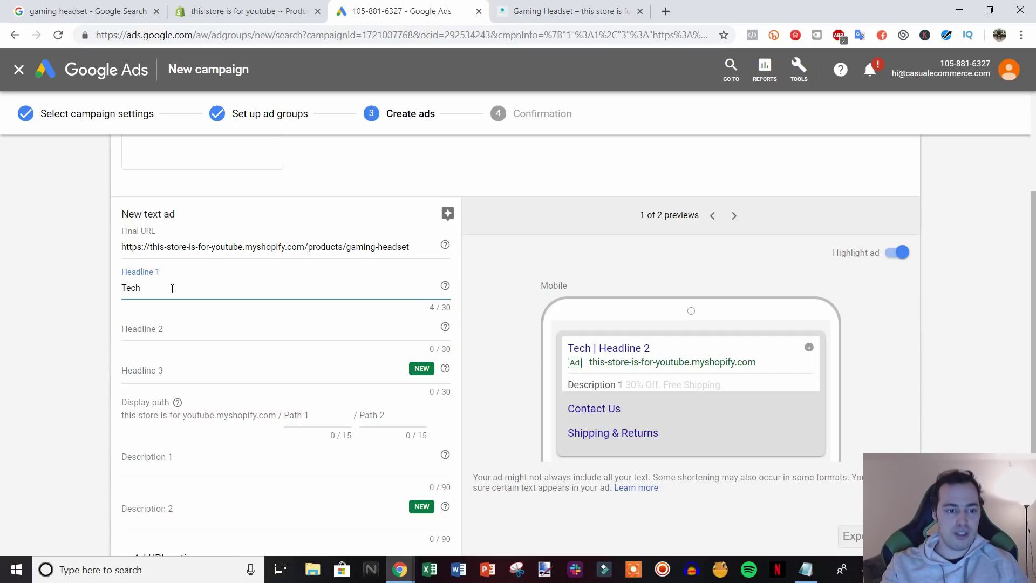
type(" Space Gami")
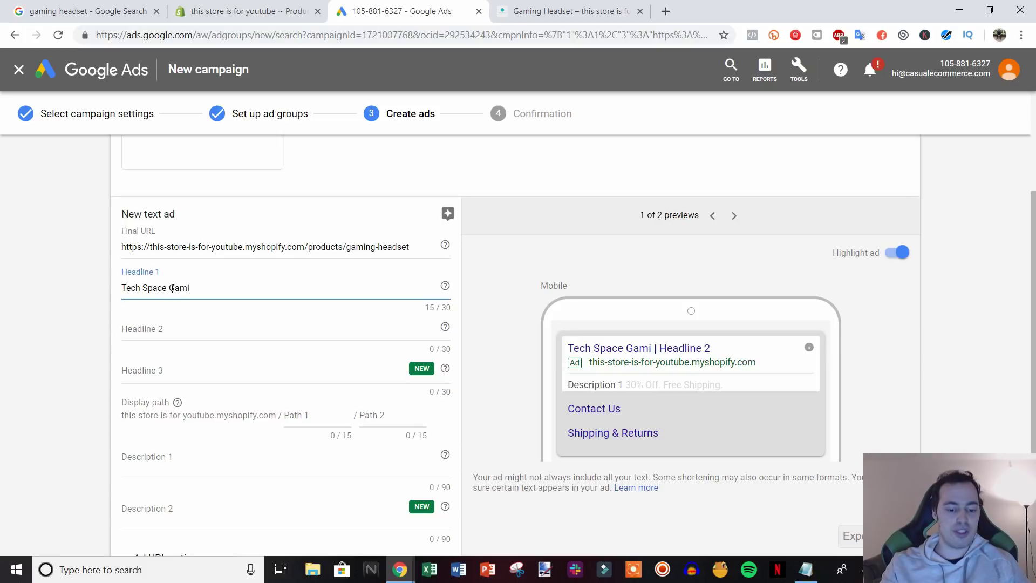
type("ng Headsey")
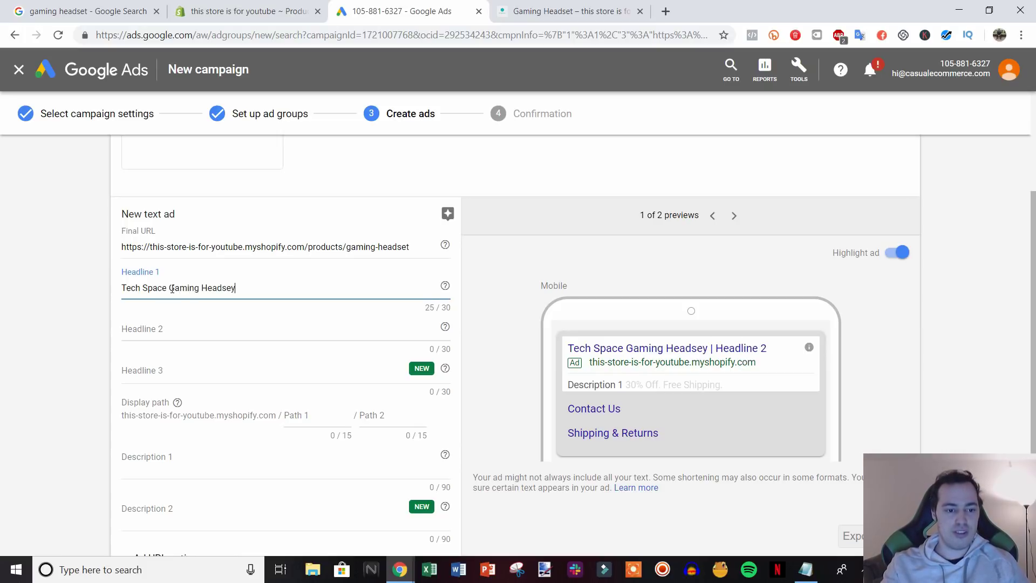
key("BackSpace")
type("t")
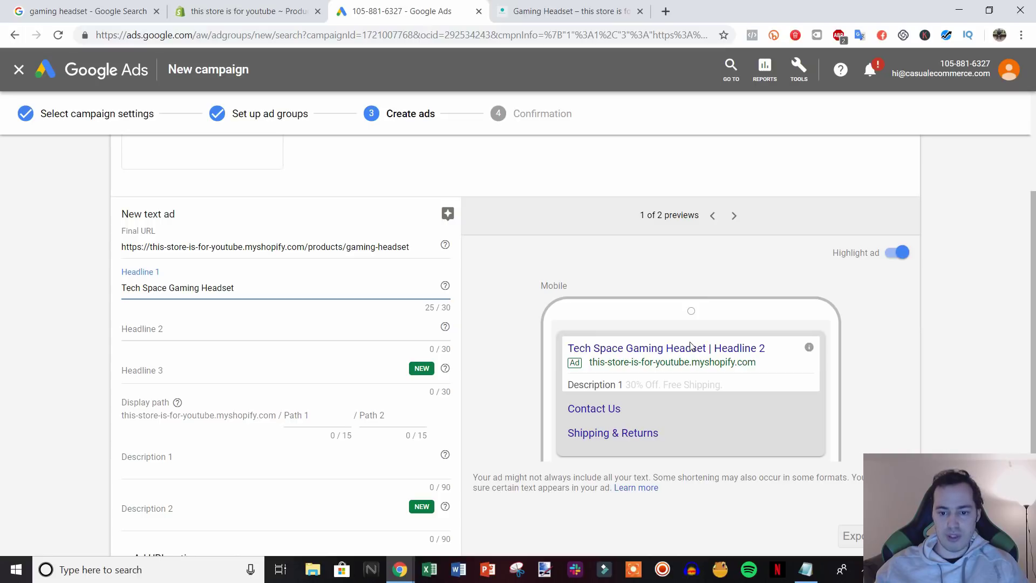
Enter "Free Shipping On All Orders" as Headline 2 of the text ad
left_click(167, 330)
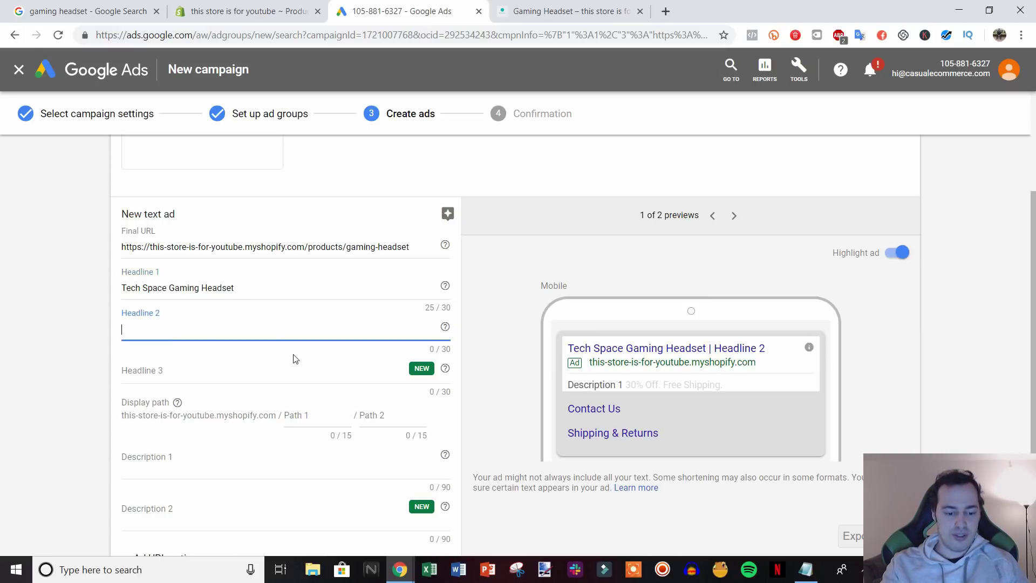
type("Free S")
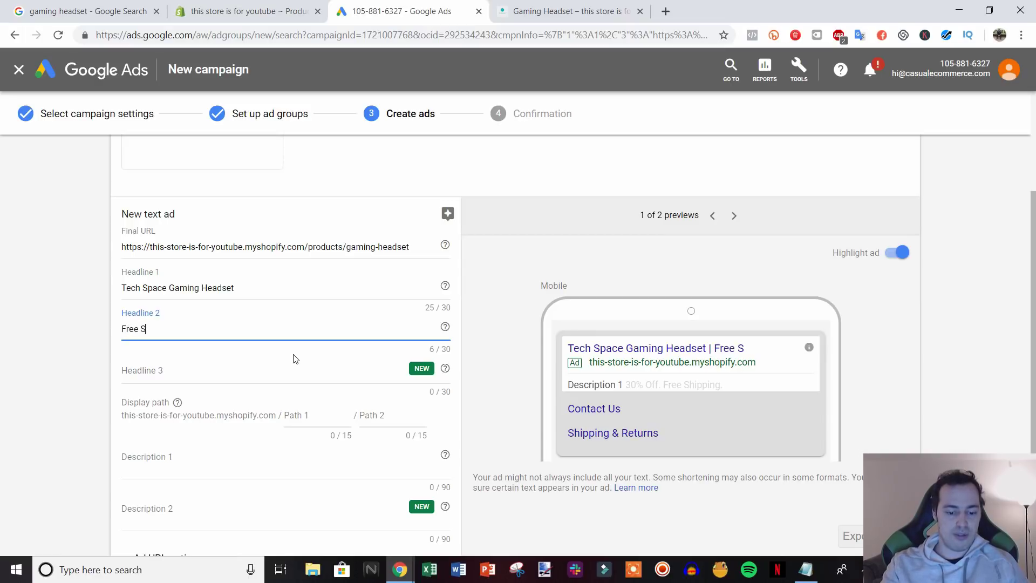
type("hippi")
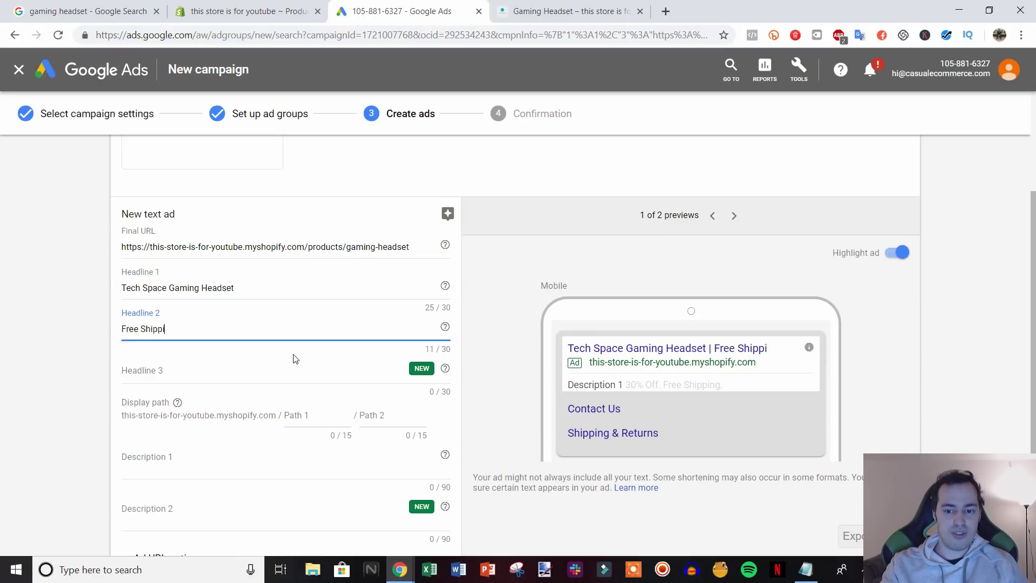
type("ng On All")
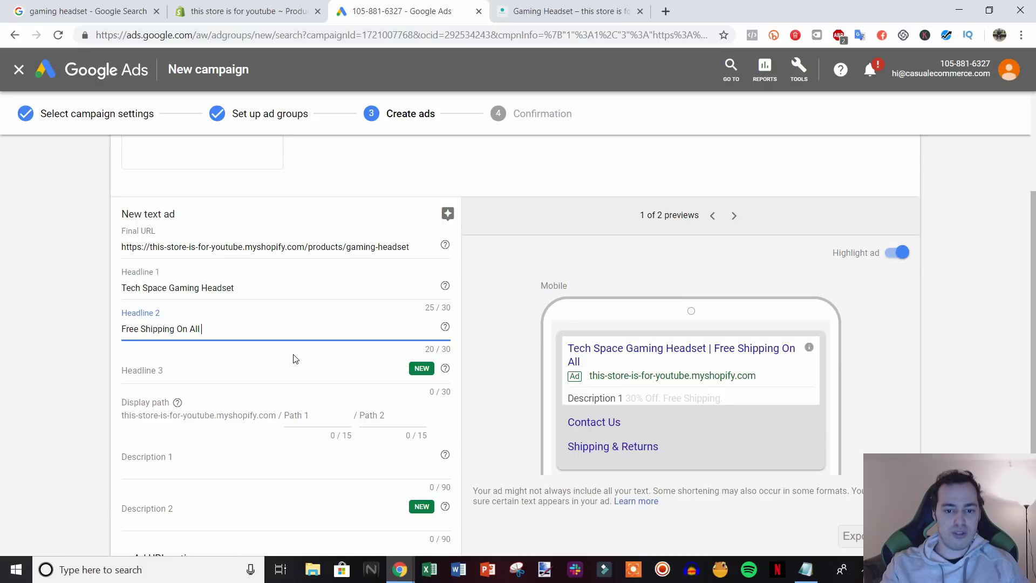
type(" Orders")
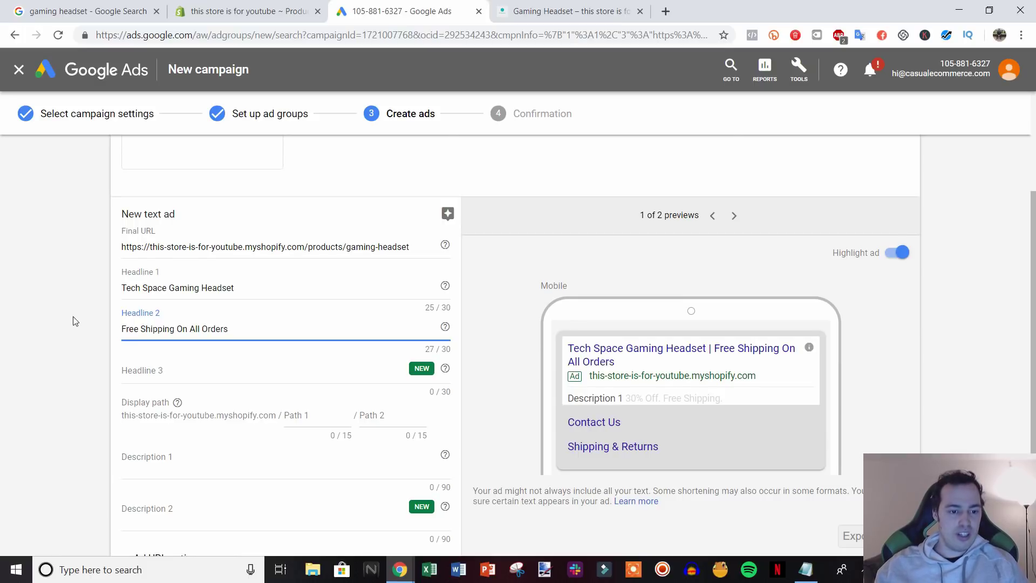
Enter the placeholder text "sample" as Headline 3 to see it in the ad preview
scroll(73, 320, "down", 1)
left_click(240, 286)
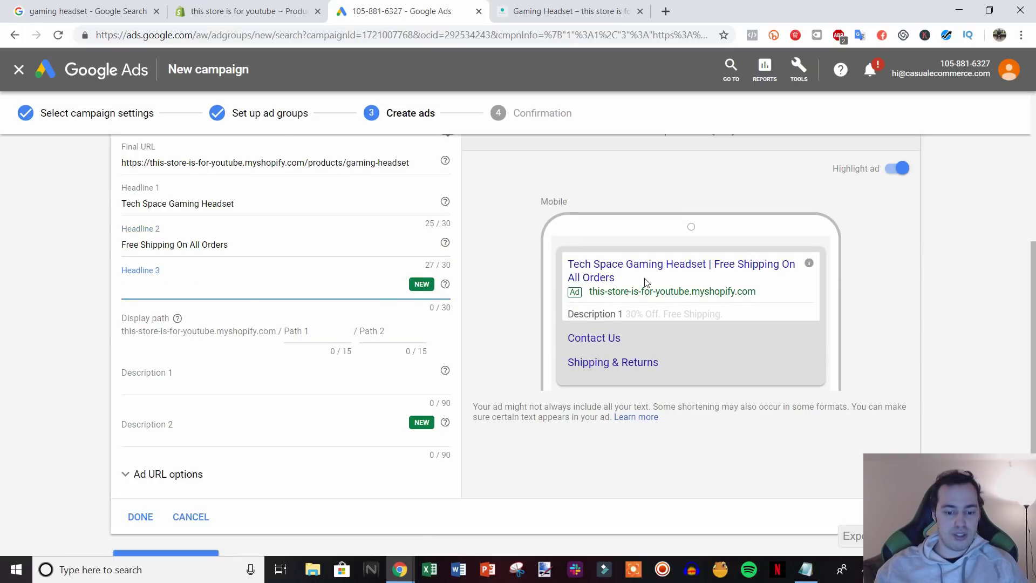
type("sample")
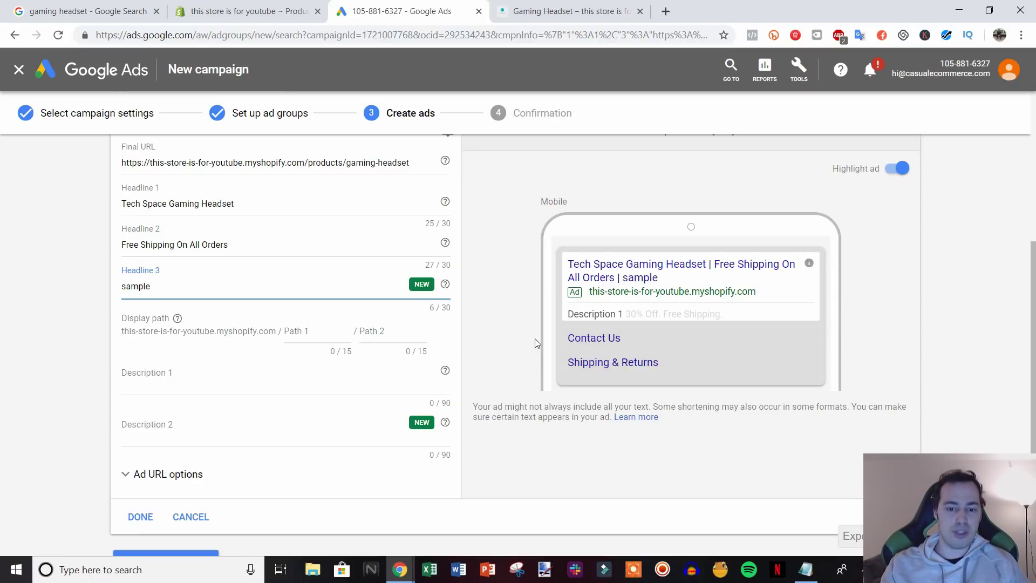
Clear the placeholder text from Headline 3 of the new text ad
key("BackSpace")
key("BackSpace")
key("BackSpace")
key("BackSpace")
key("BackSpace")
key("BackSpace")
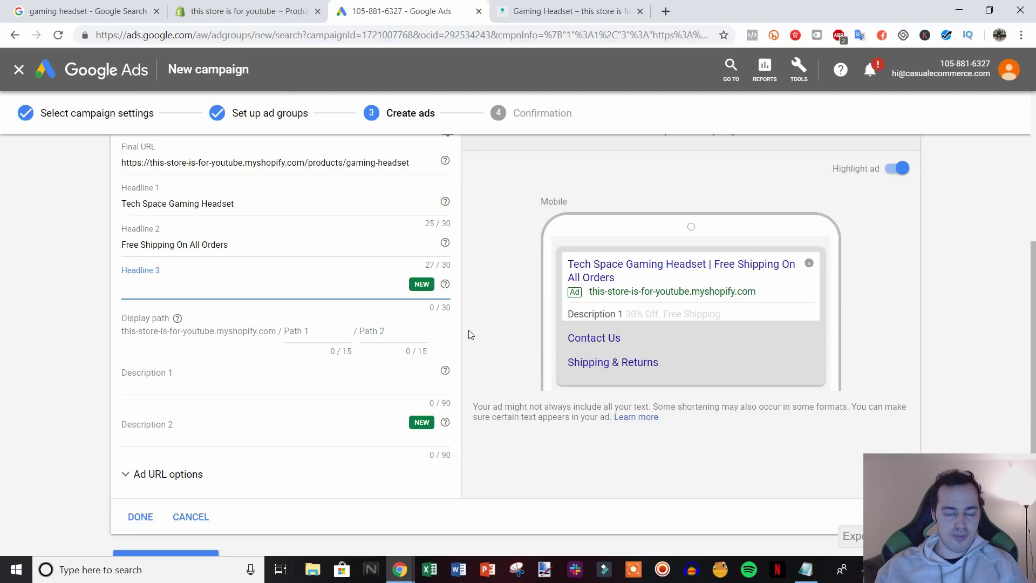
Set the first path field of the ad's display path to "headset"
left_click(180, 372)
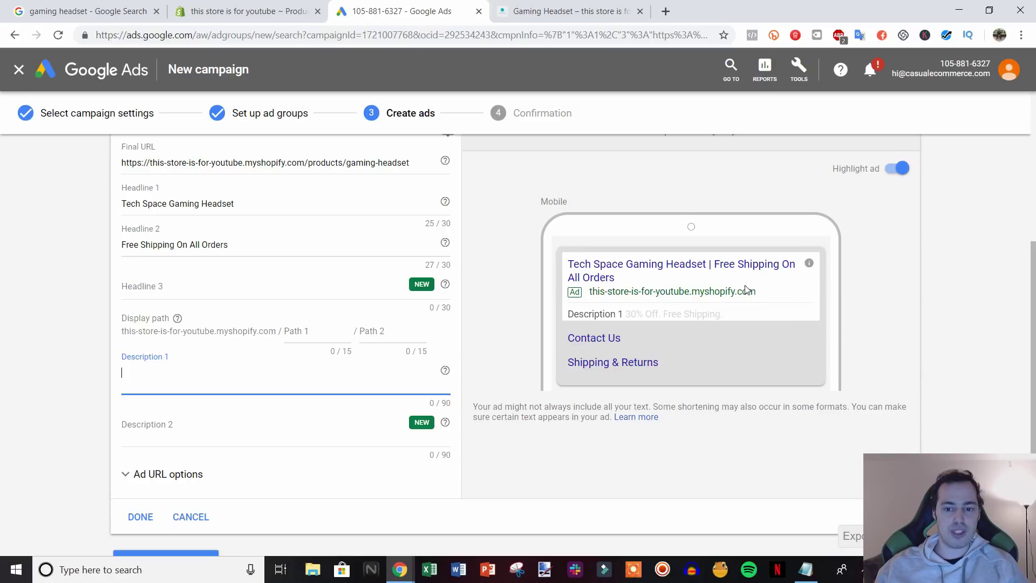
left_click(309, 339)
type("headset")
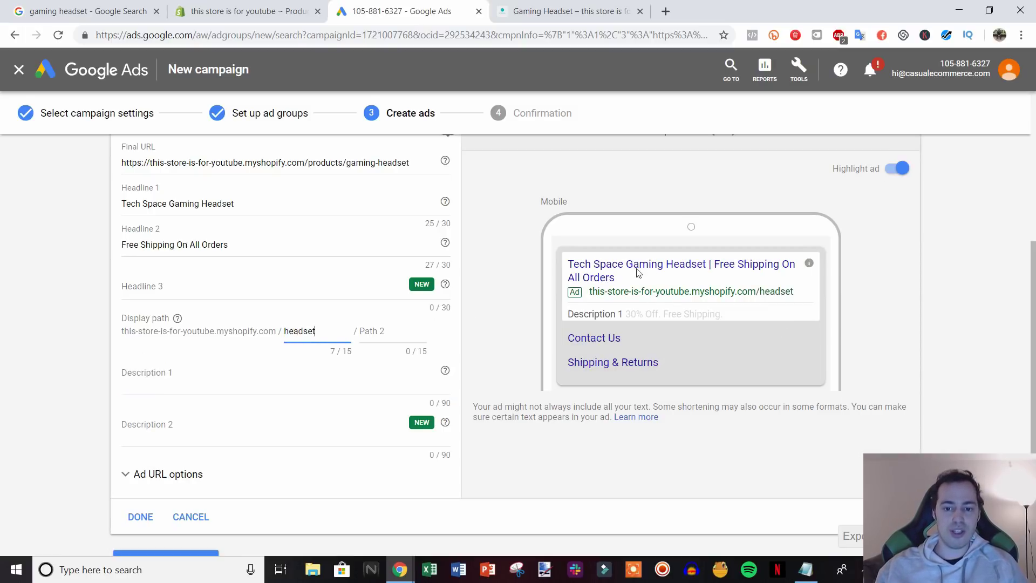
Enter "Our top of the line gaming headset is now on sale!" as Description 1 of the text ad
left_click(126, 391)
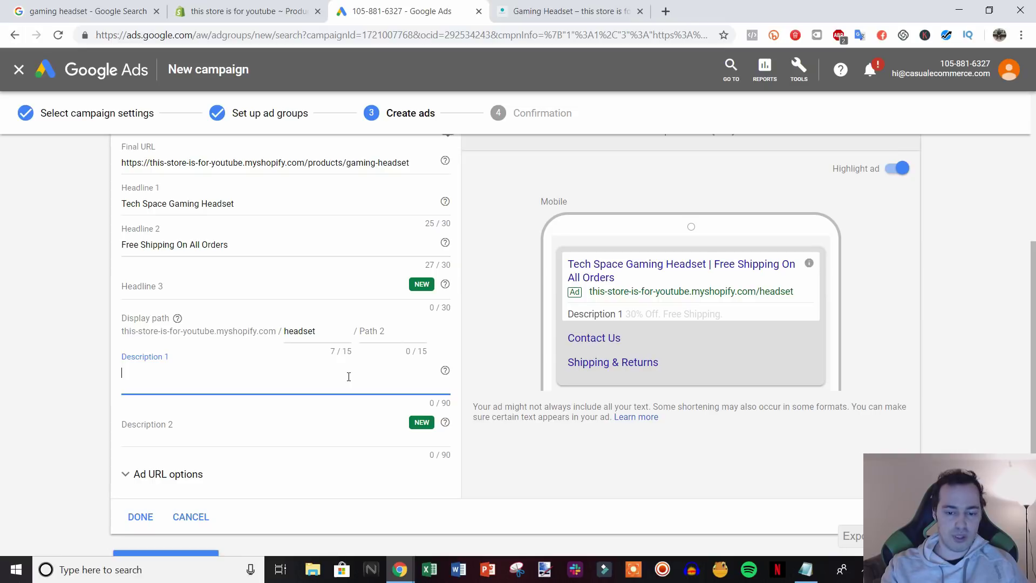
type("Our t")
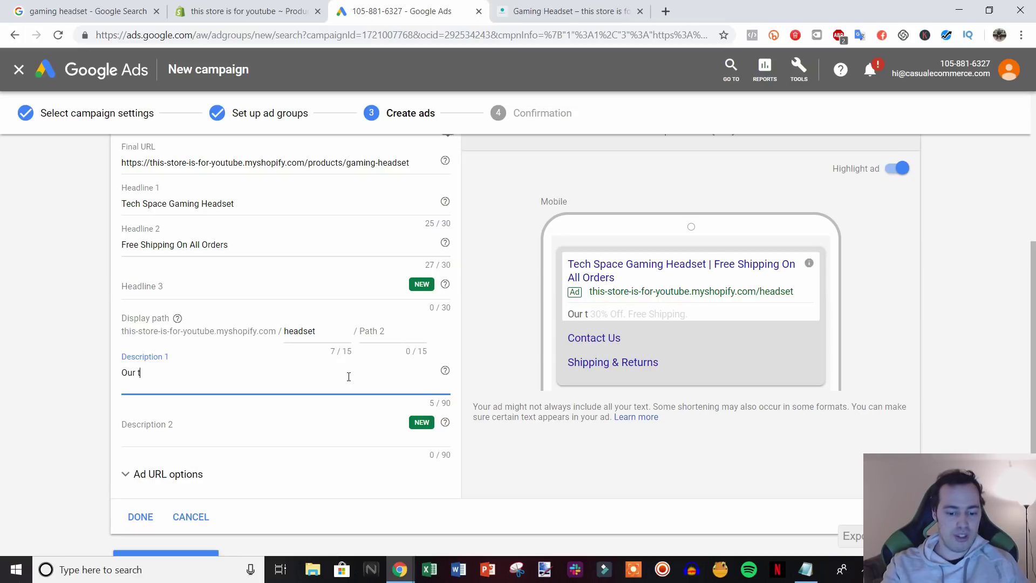
type("op of the lin")
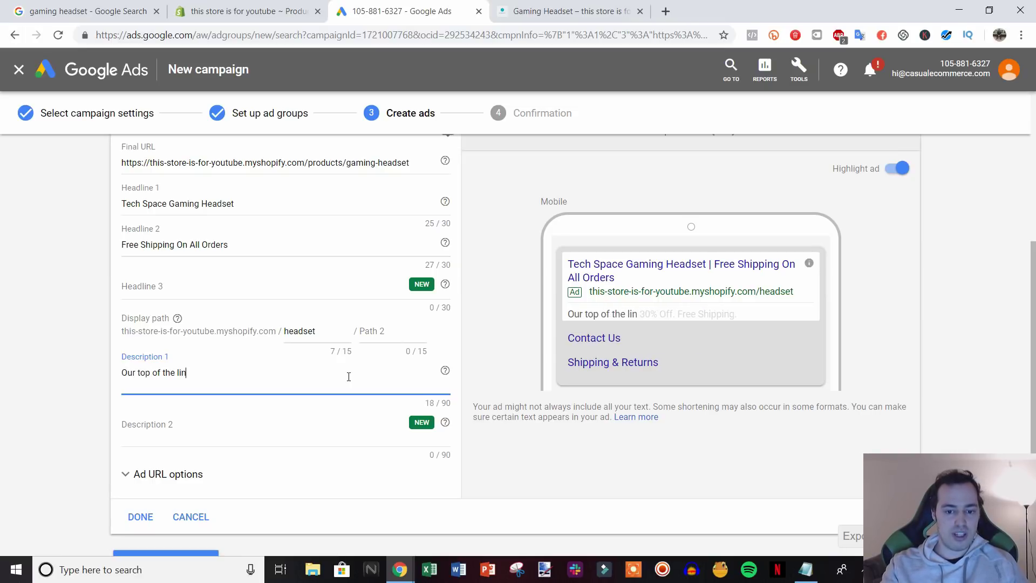
type("e gaming headset")
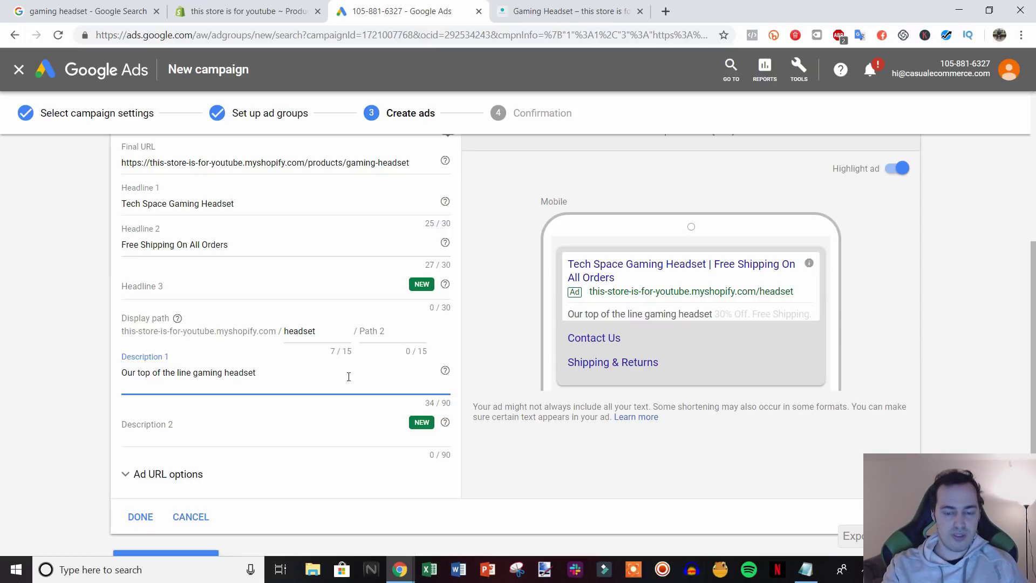
type(" is now onl")
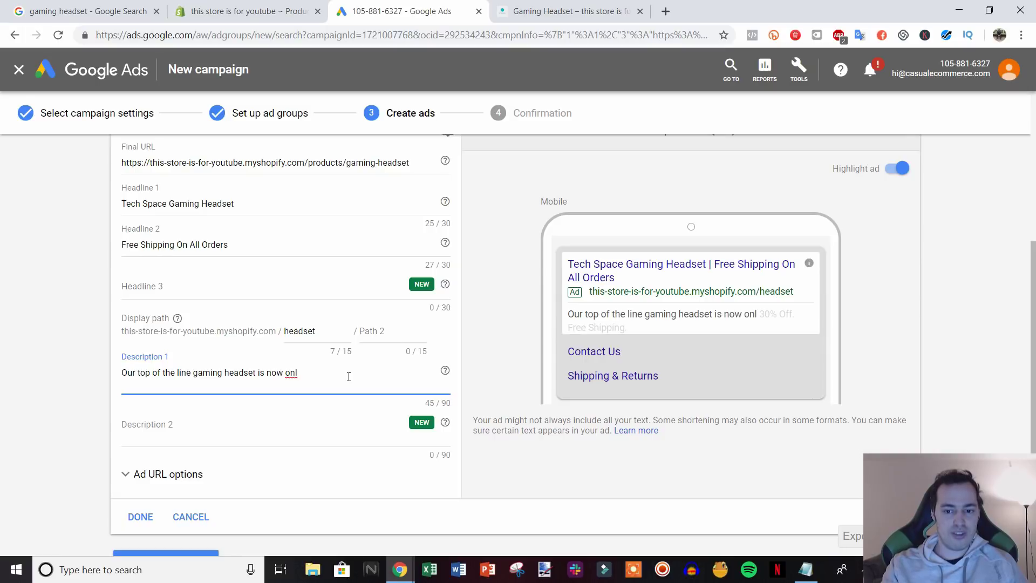
key("BackSpace")
type("sale!")
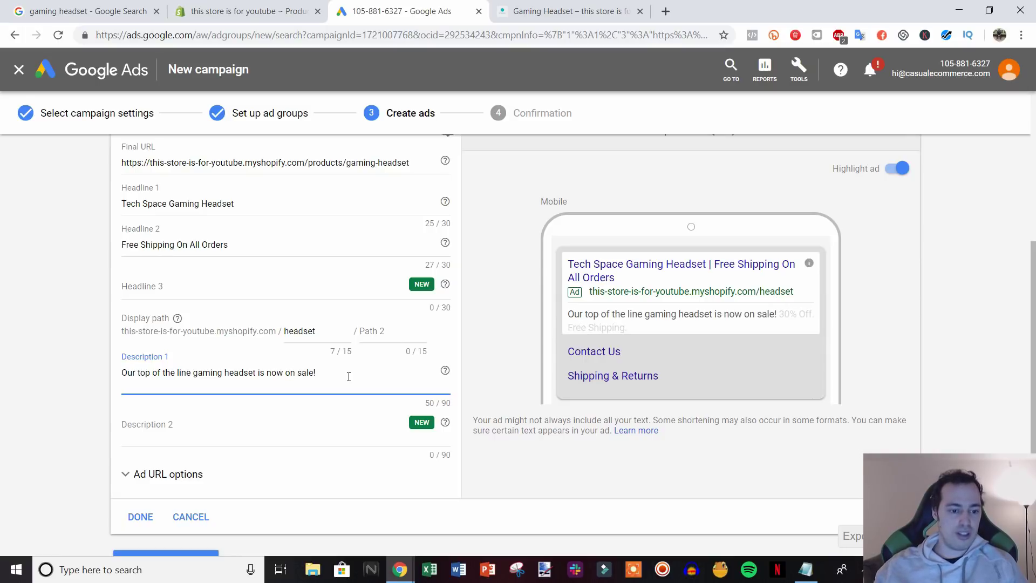
Save the text ad with Description 2 left empty, accepting the ad without an additional headline or description, and continue the campaign setup
left_click(163, 433)
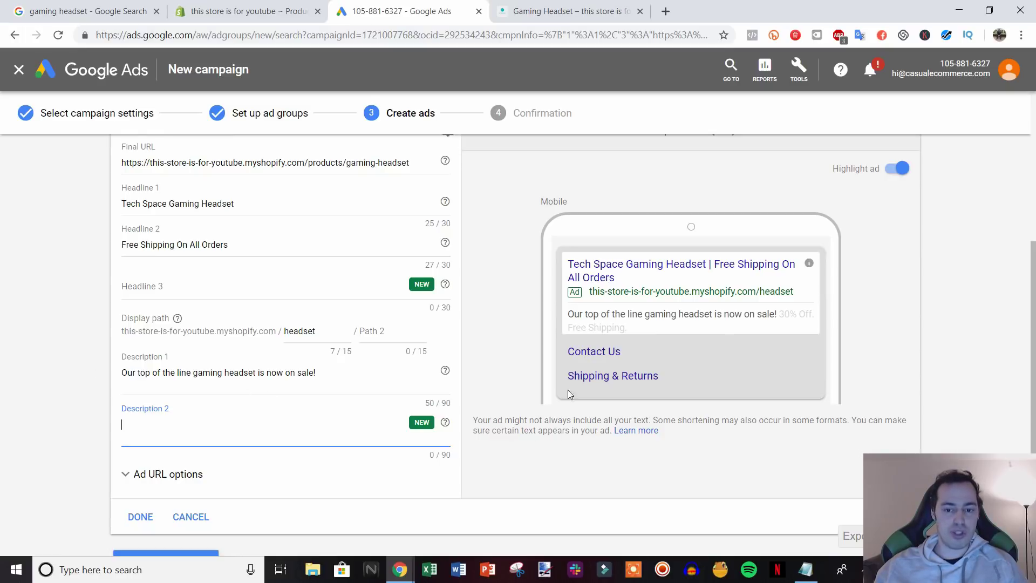
scroll(776, 437, "up", 2)
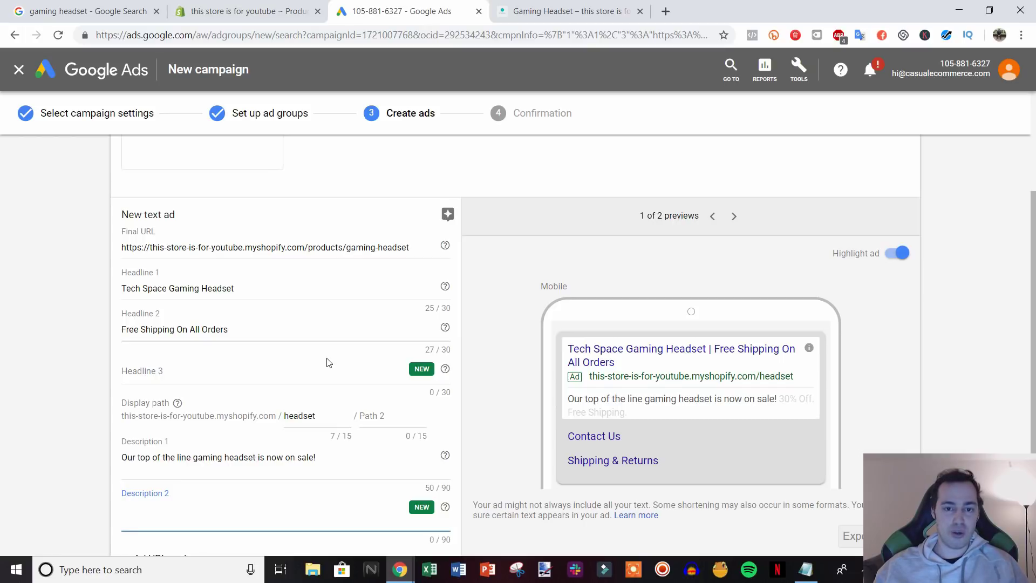
scroll(701, 375, "down", 2)
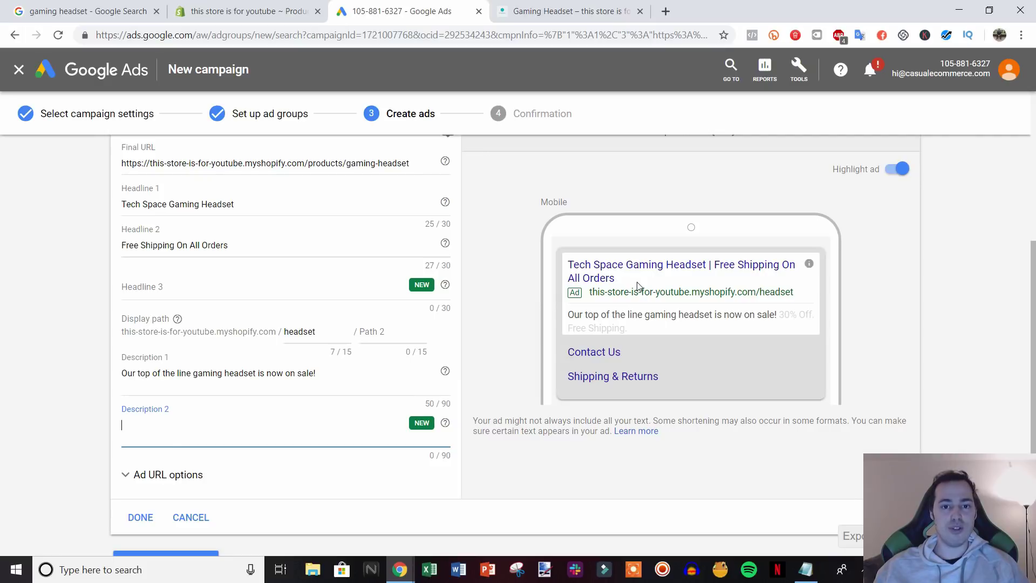
scroll(370, 447, "down", 2)
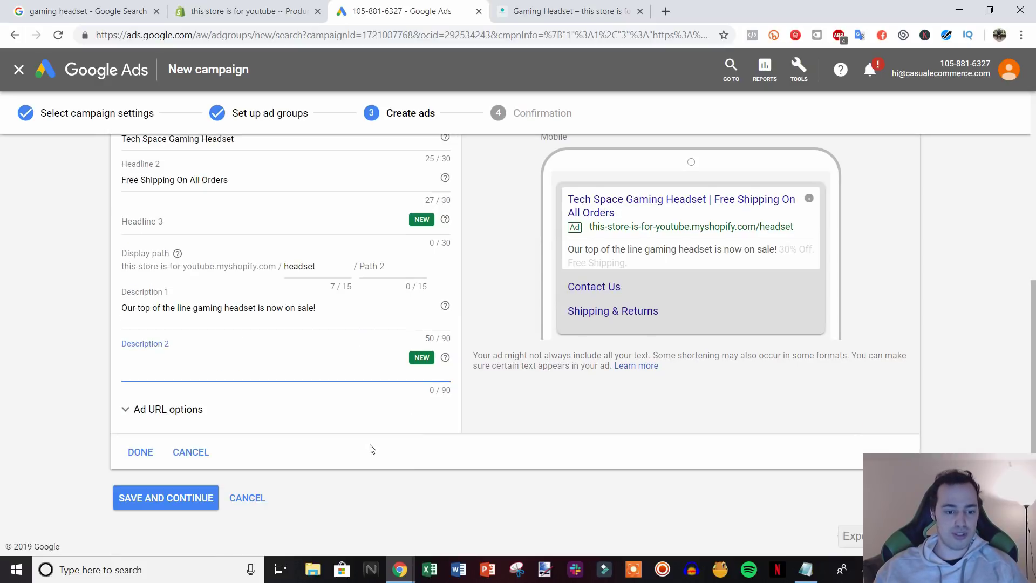
scroll(443, 455, "up", 2)
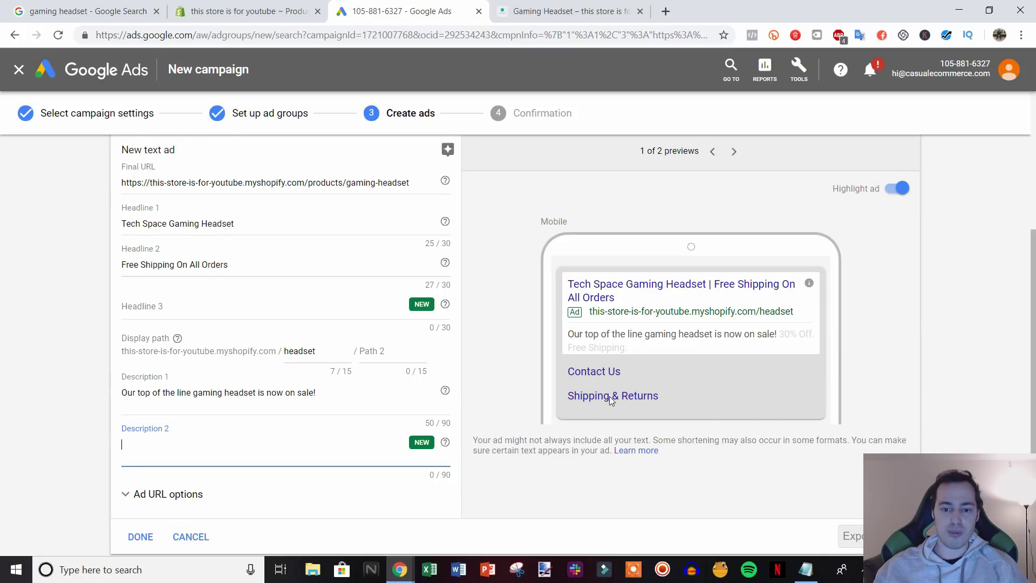
scroll(229, 485, "down", 2)
left_click(173, 499)
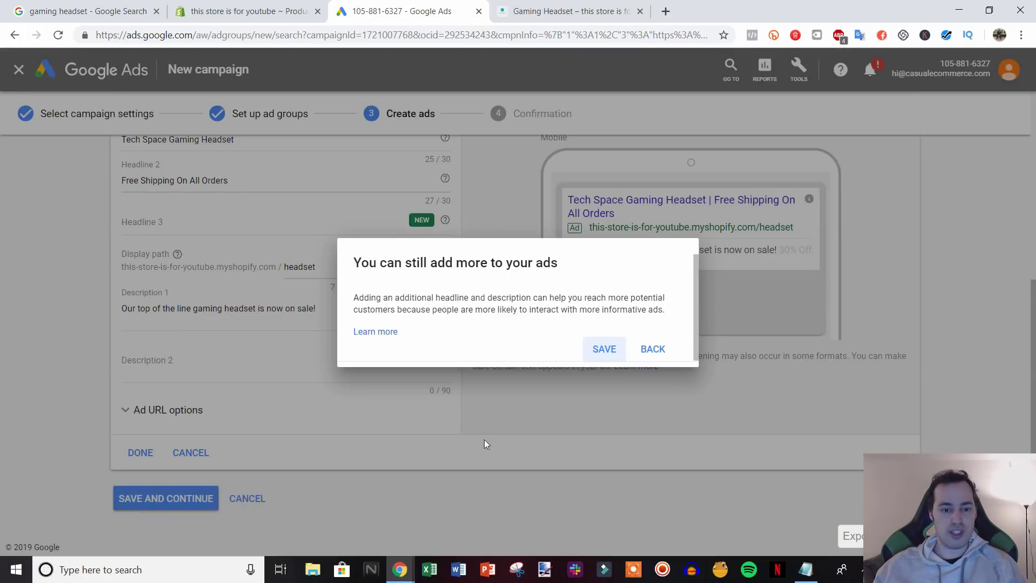
left_click(611, 355)
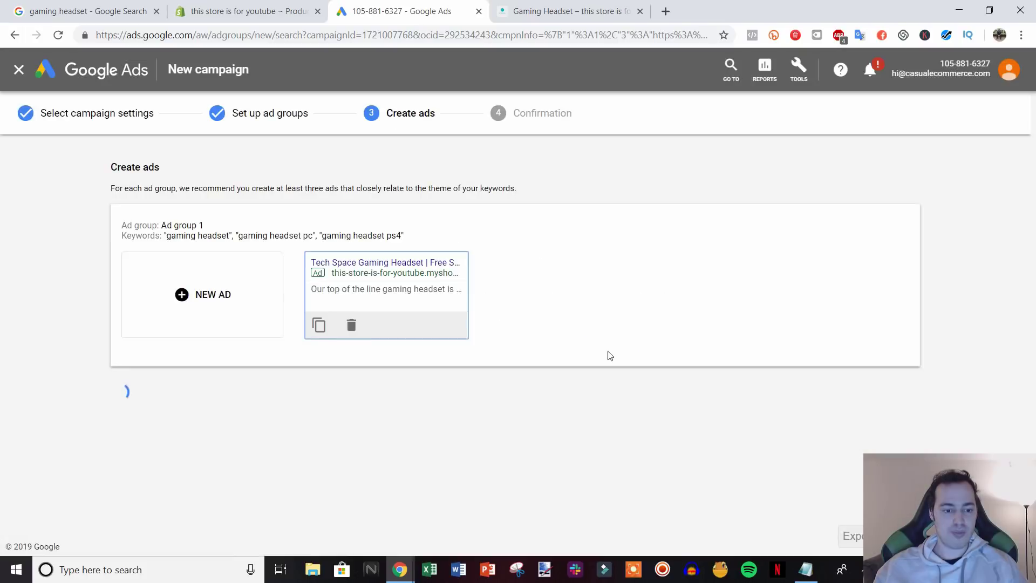